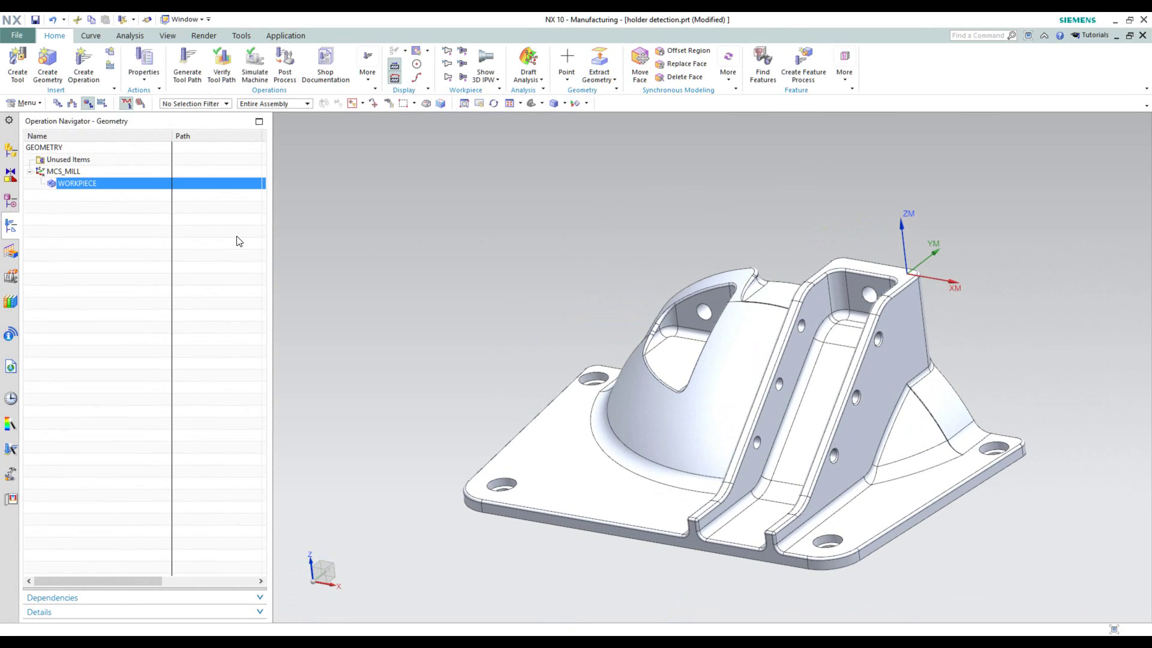
- Examine the part and blank geometry assigned to the WORKPIECE under MCS_MILL
right_click(134, 187)
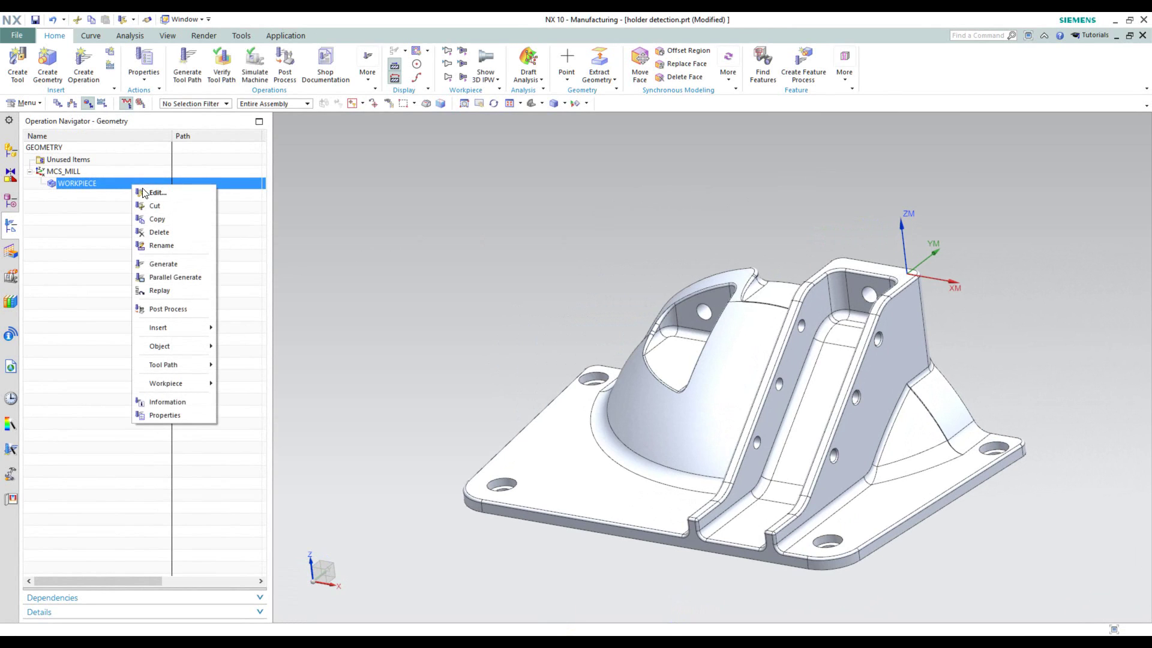
click(158, 192)
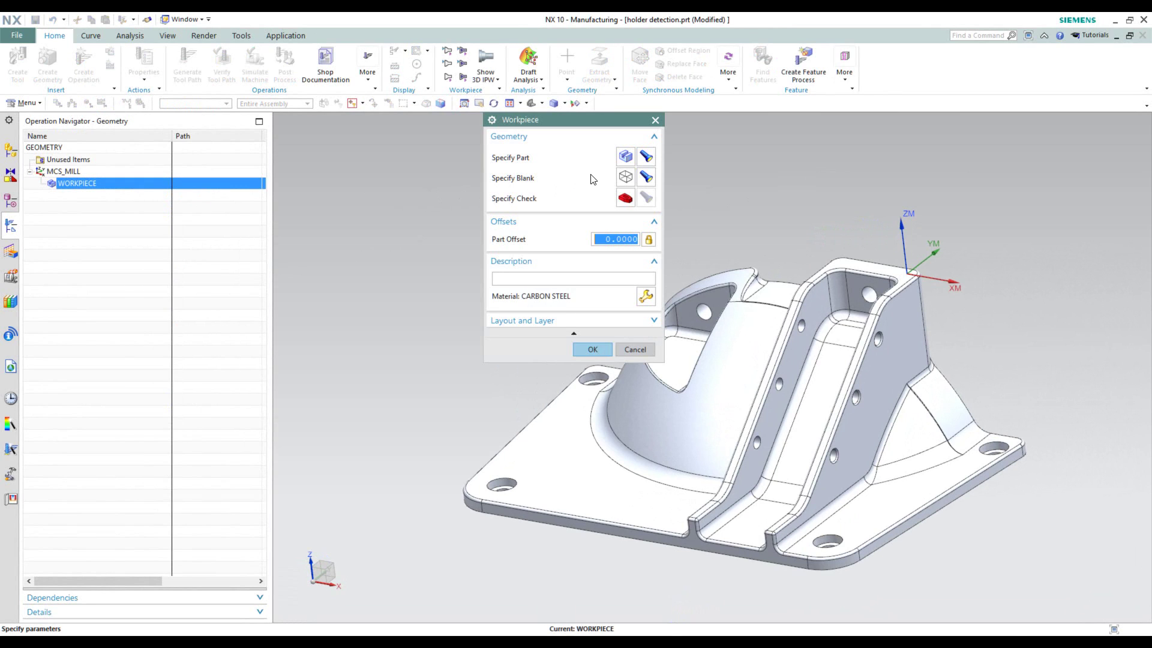
click(648, 158)
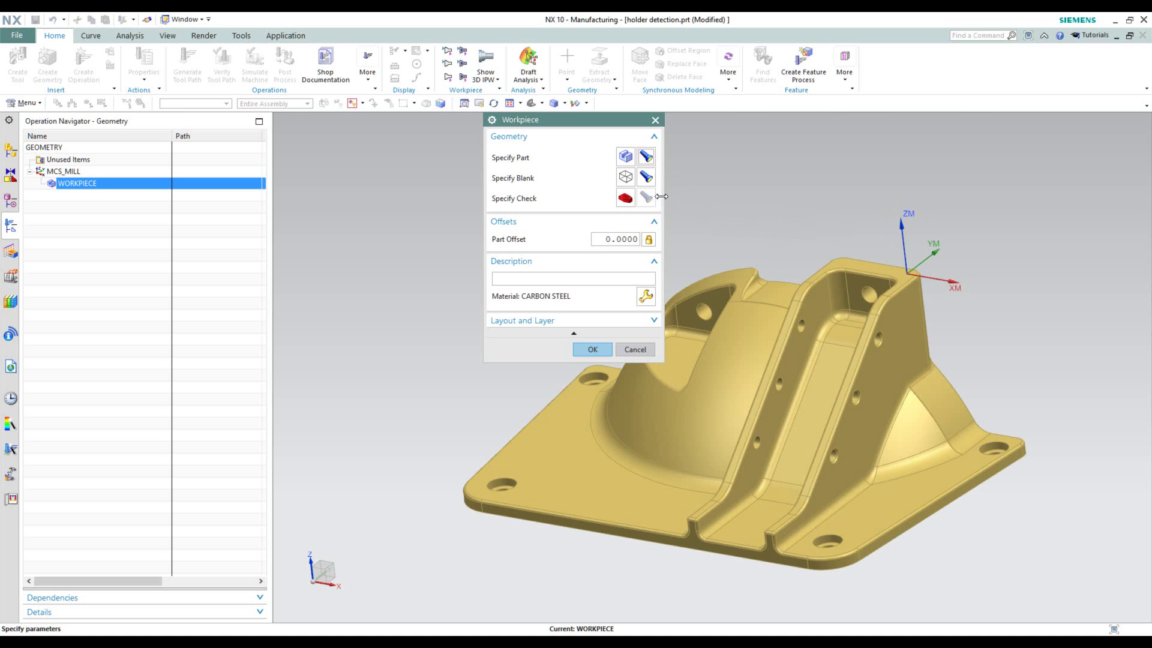
click(645, 178)
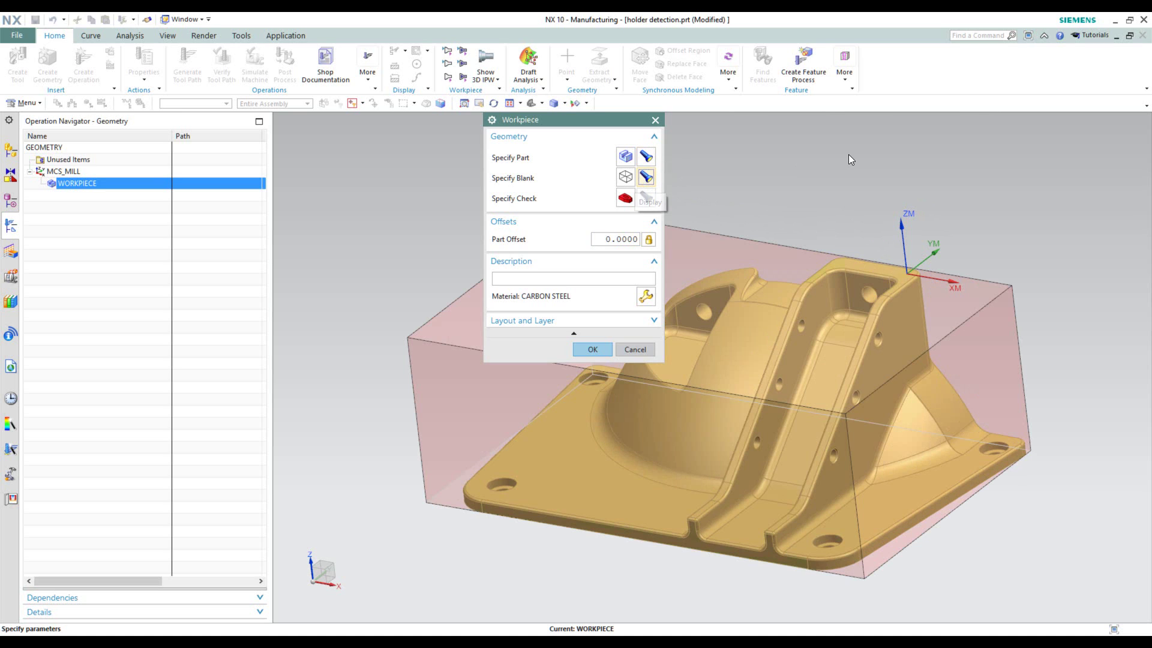
key(ctrl+f)
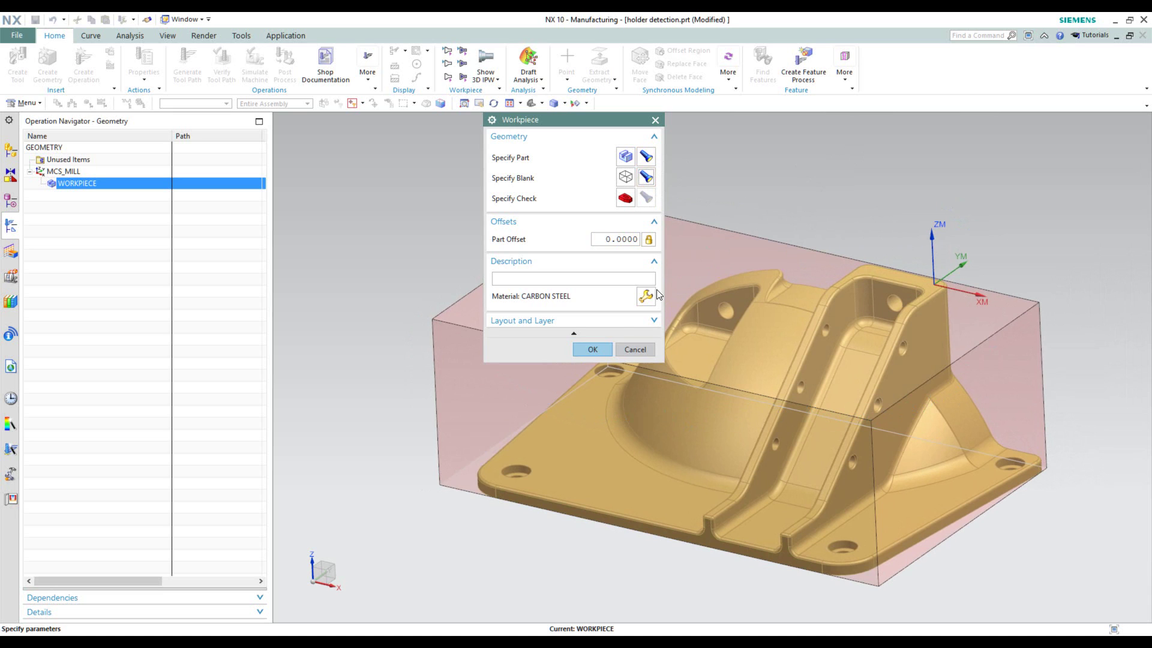
click(591, 350)
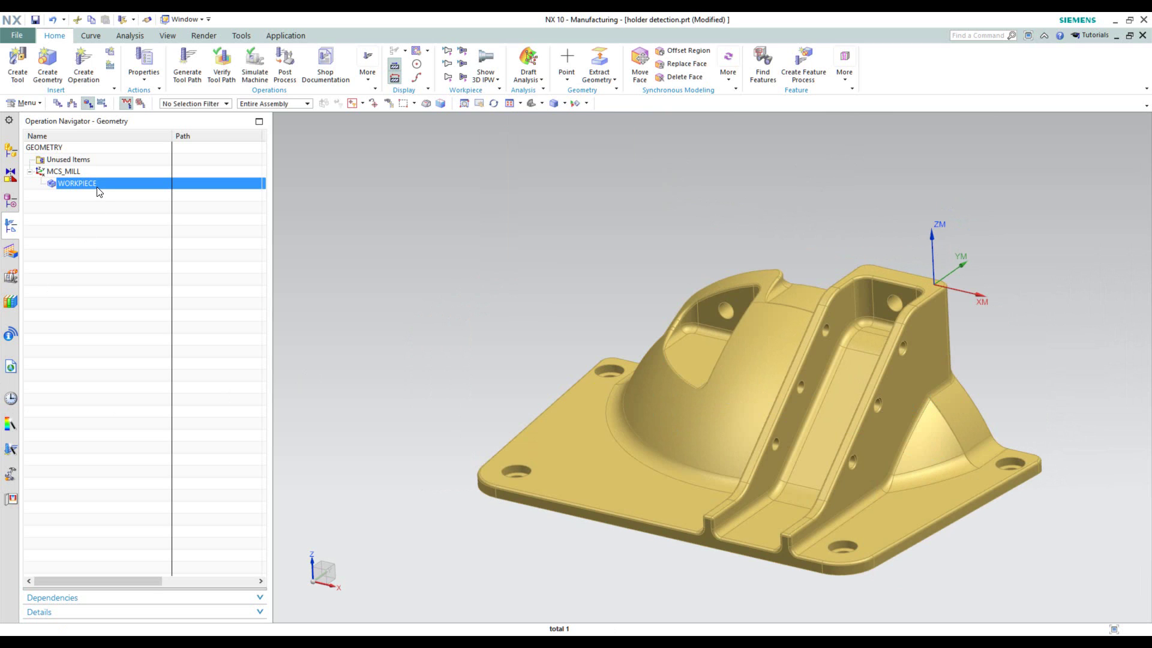
- Create an iMachining 3D operation of type imachining with WORKPIECE as its geometry and the MILL tool
click(86, 69)
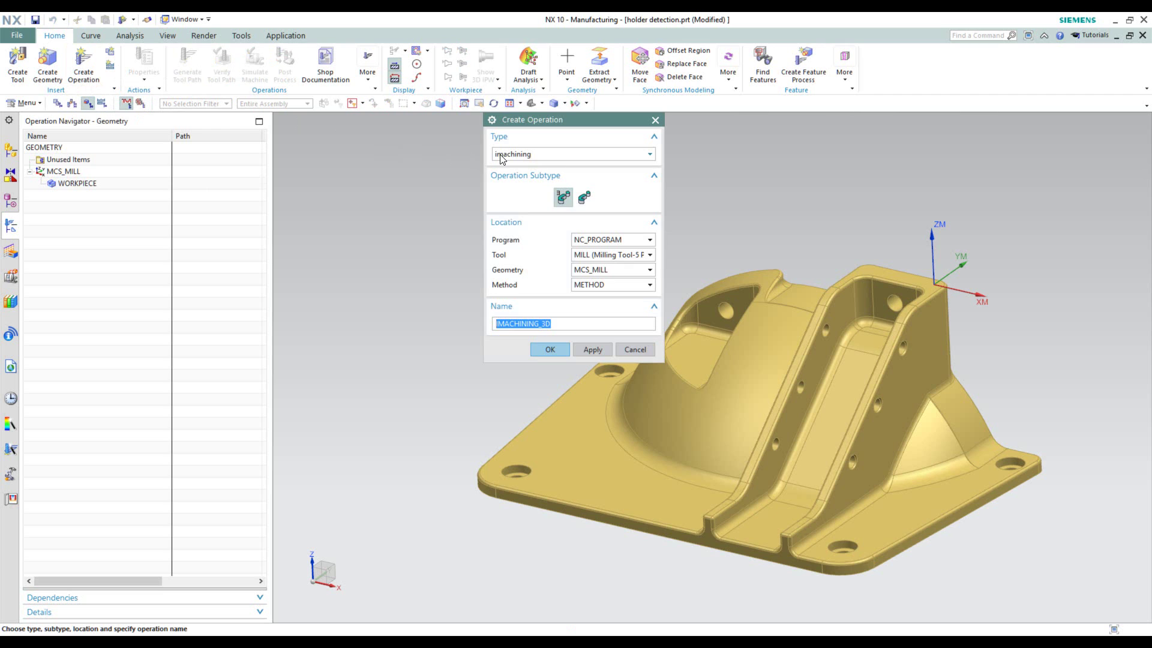
click(545, 155)
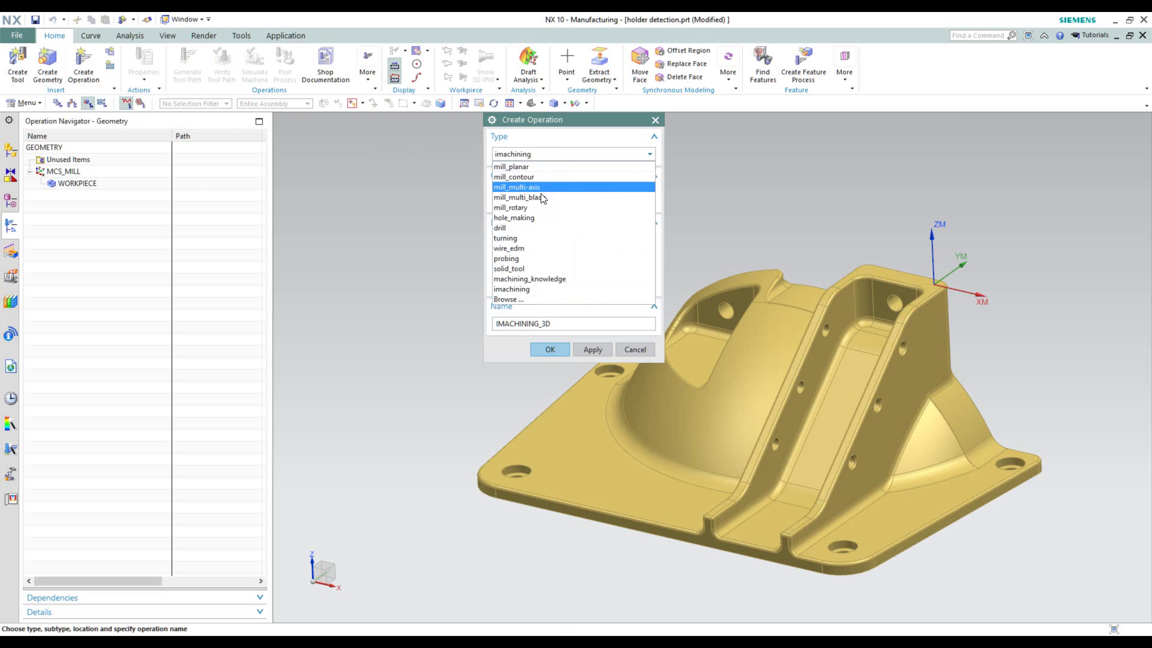
click(472, 283)
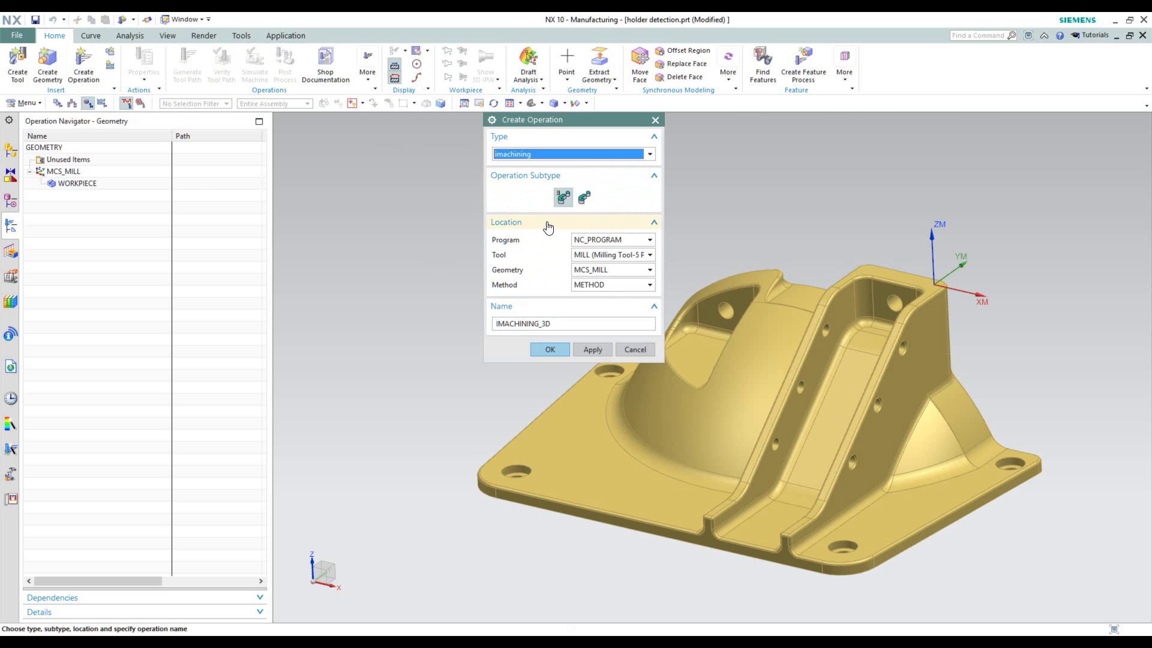
mouse_move(565, 201)
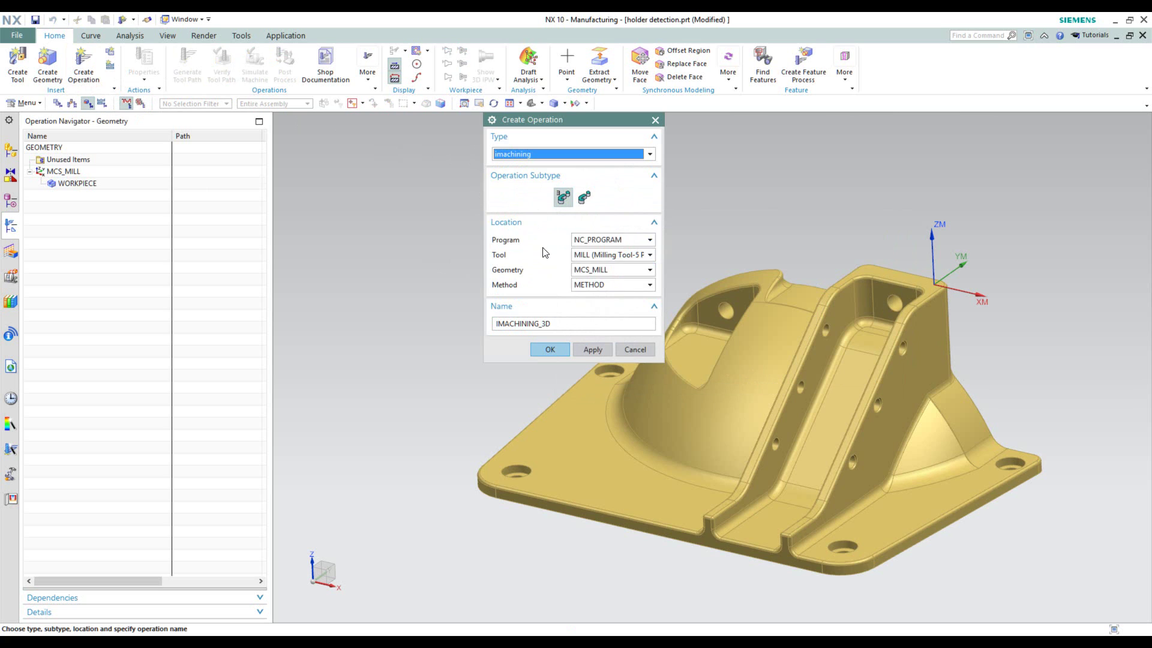
click(604, 276)
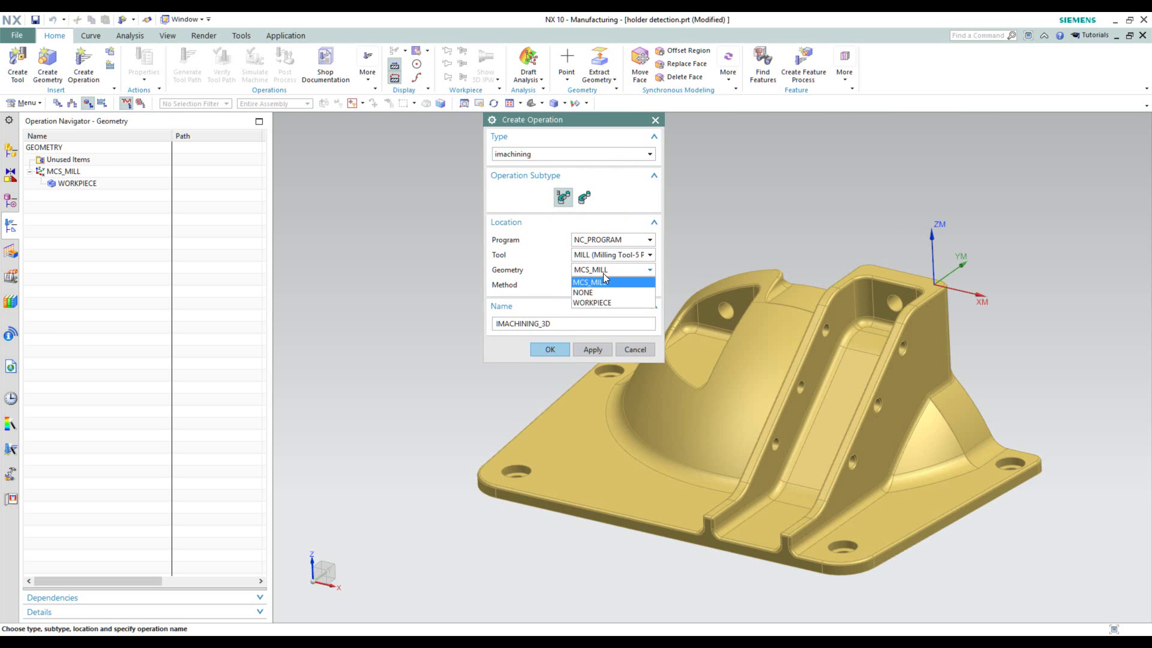
click(599, 305)
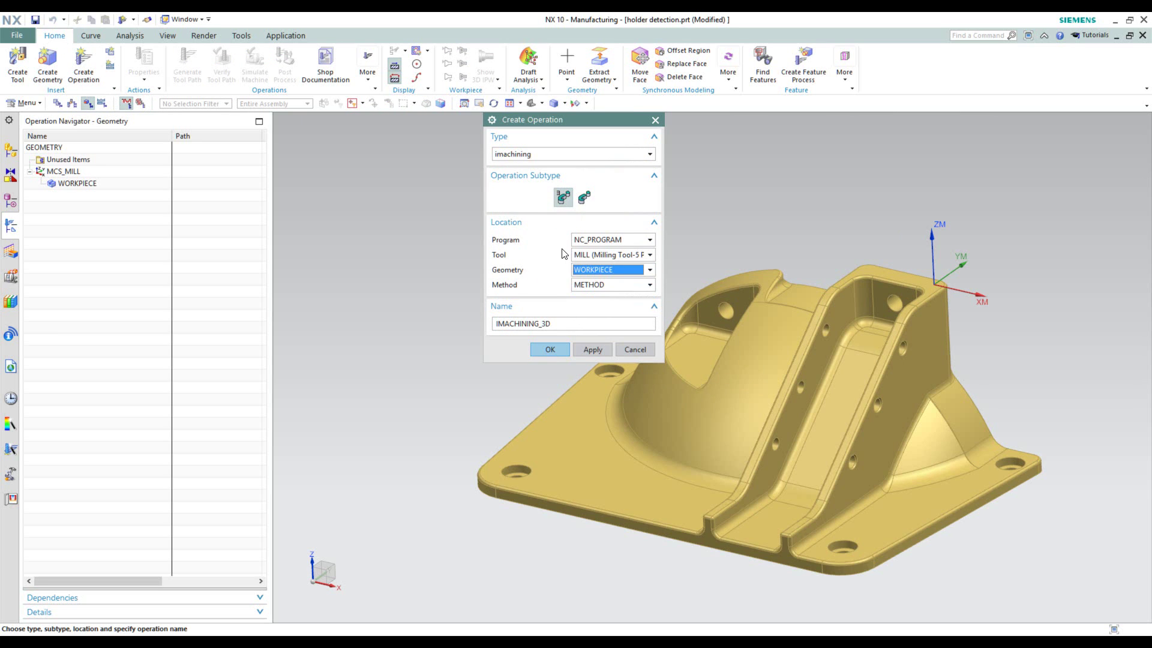
click(547, 350)
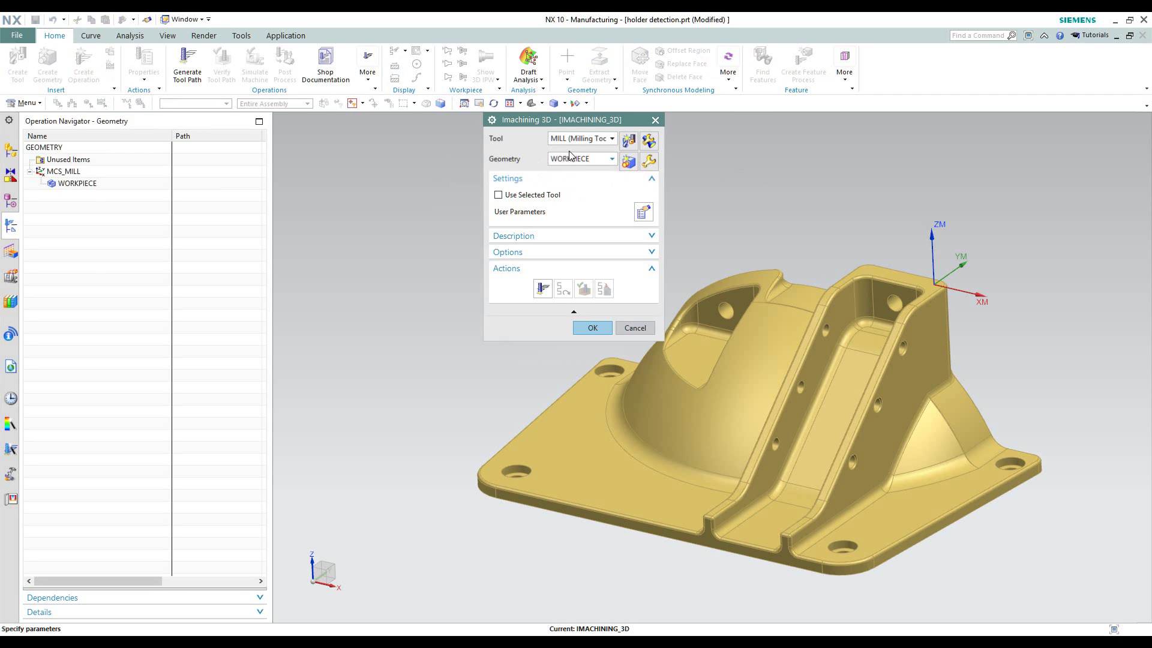
- Select the MILL tool for the operation and review its milling tool dimensions
click(612, 140)
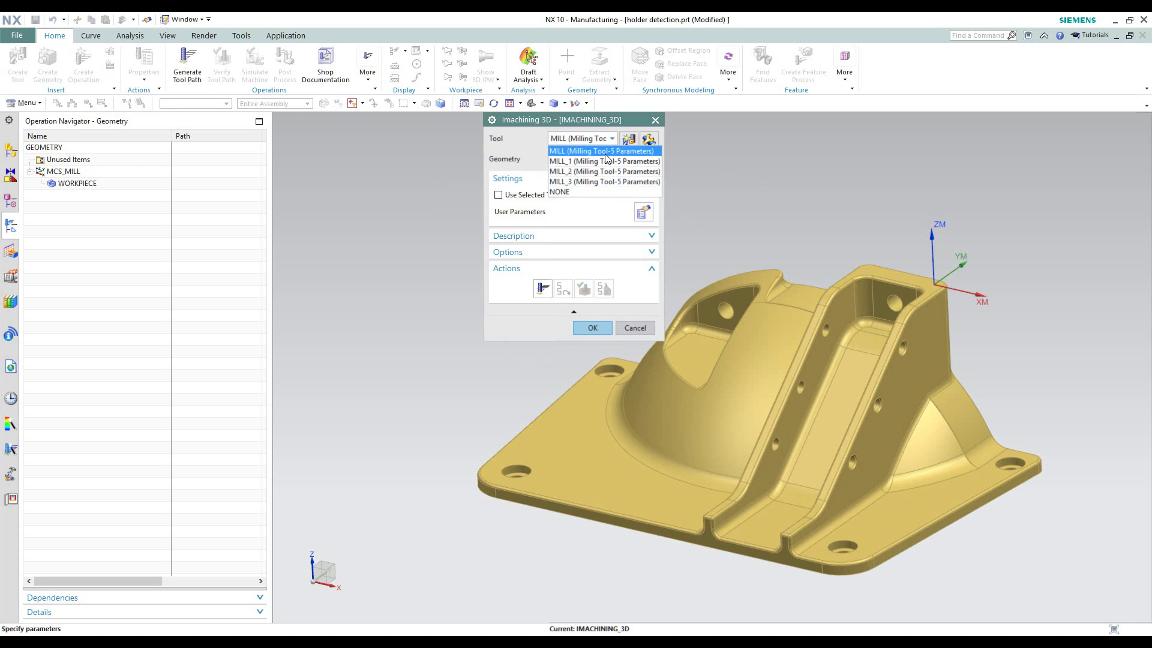
click(605, 153)
click(648, 138)
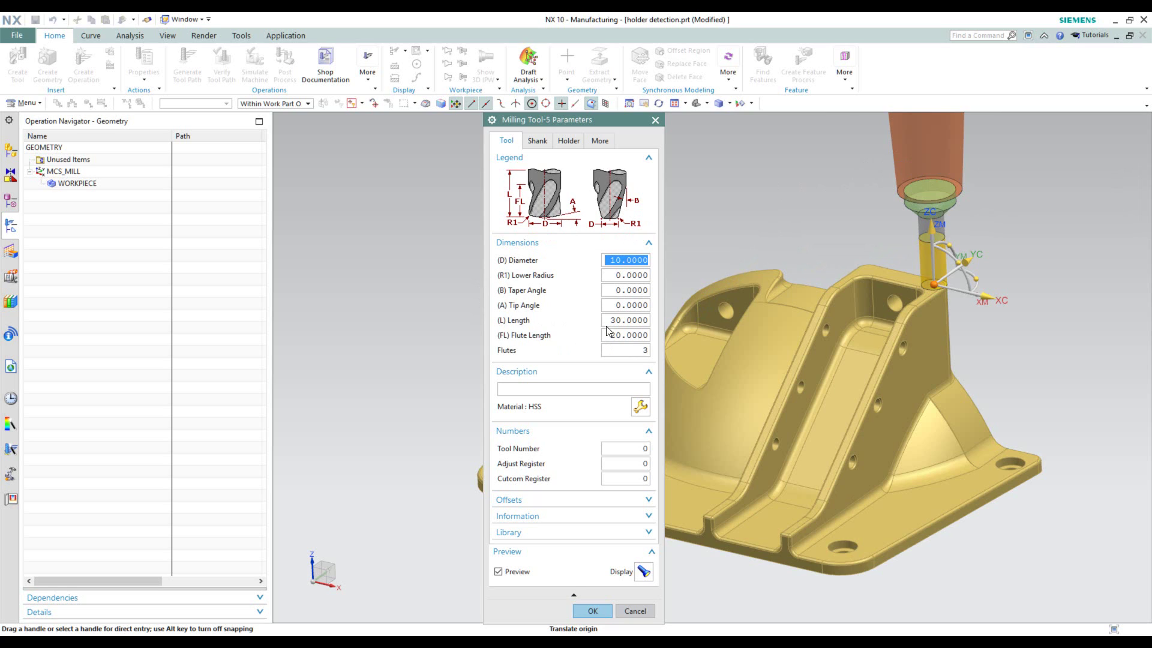
click(593, 612)
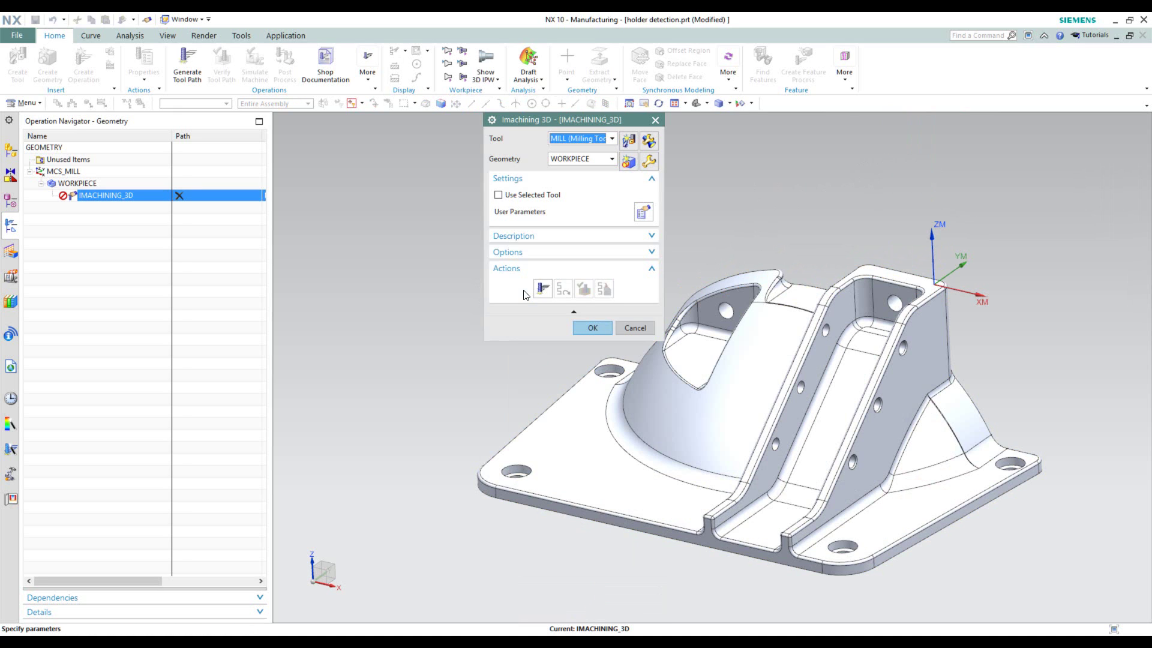
- Open the operation's user parameters and review the machine and material choices in the iMachining global settings
click(644, 213)
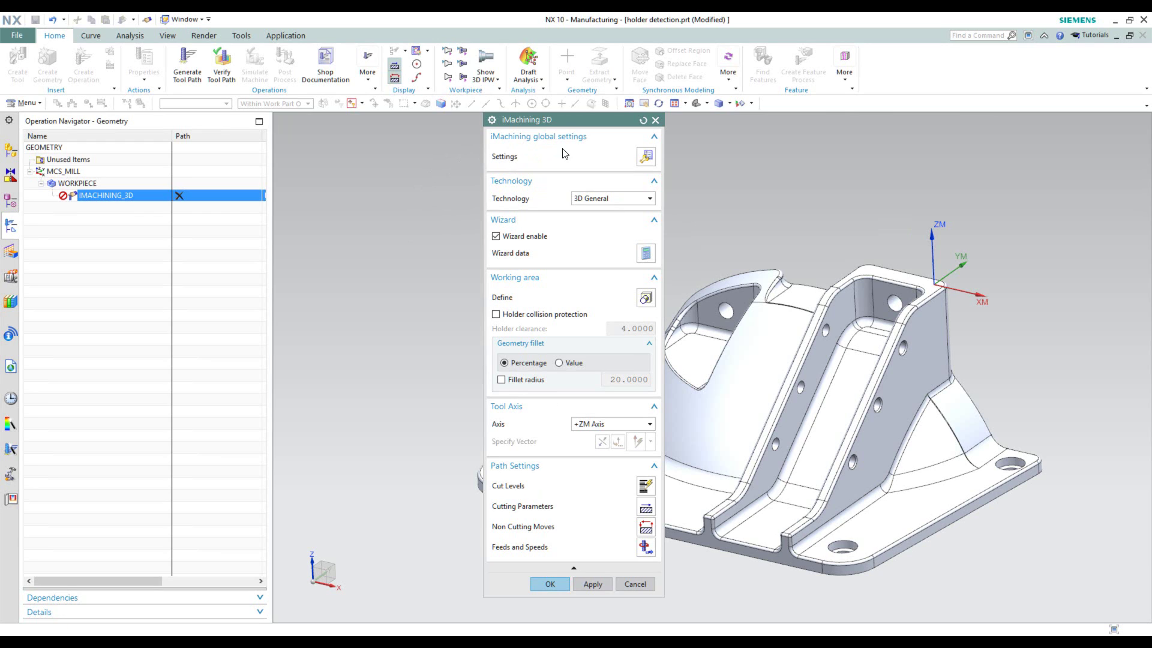
click(646, 160)
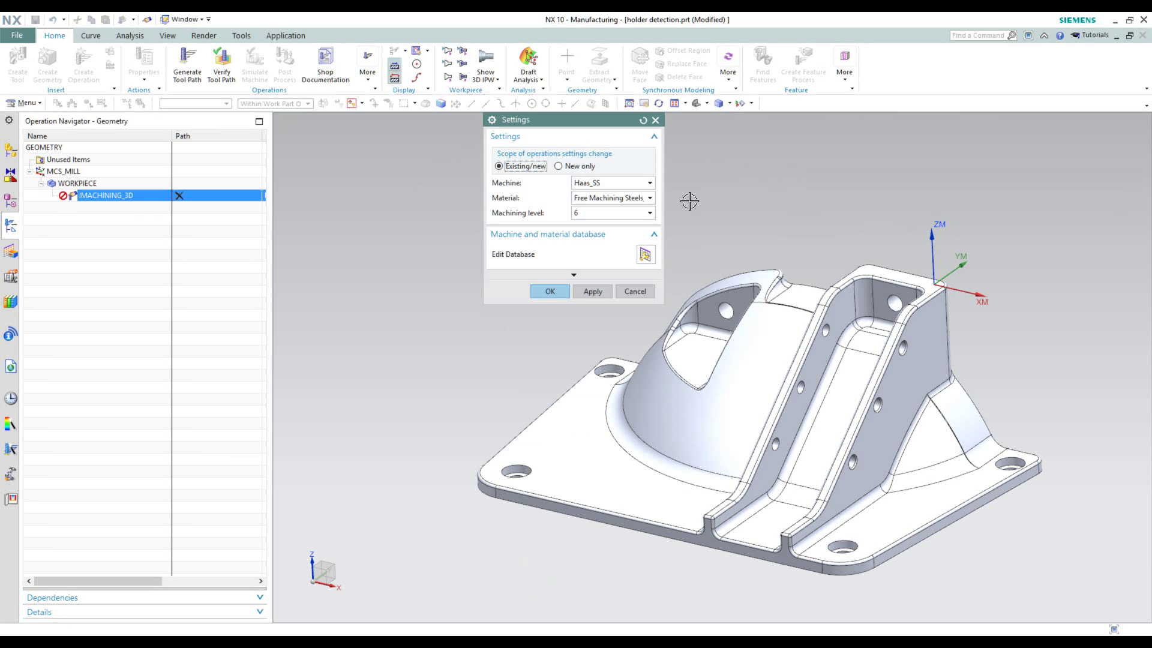
click(649, 183)
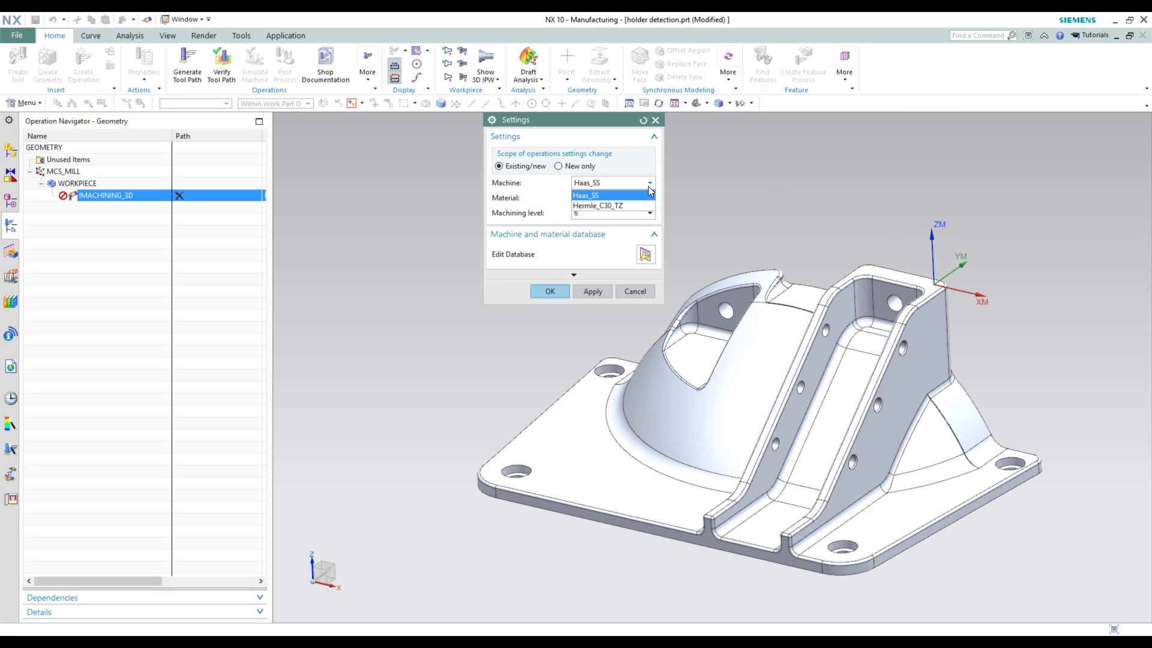
click(668, 222)
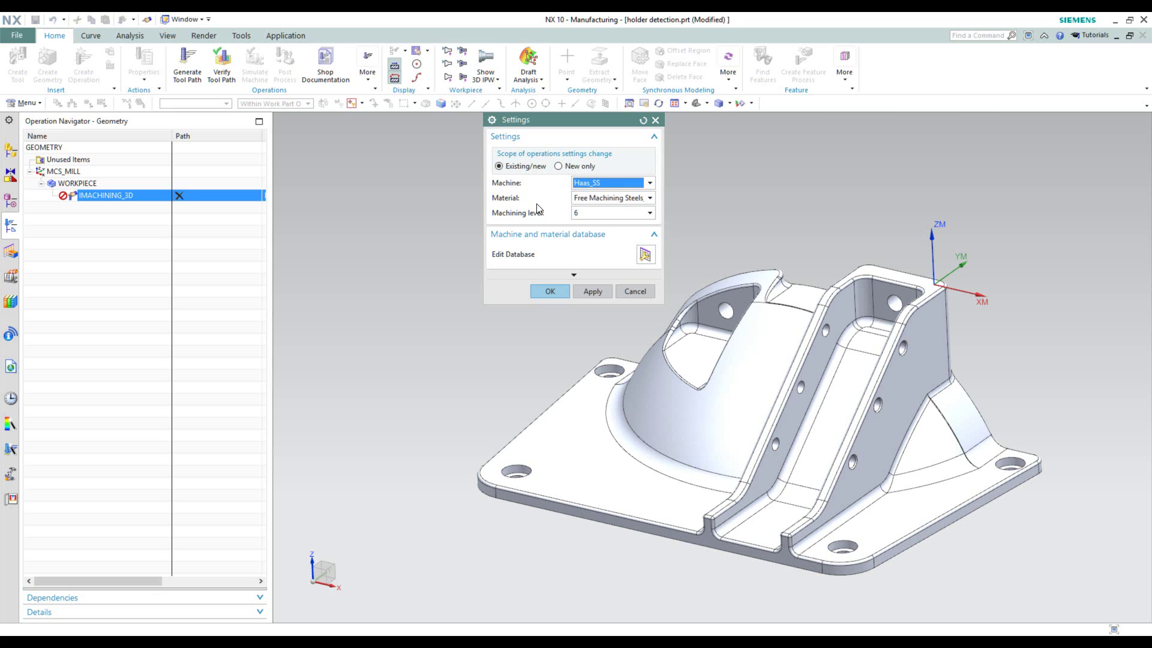
click(649, 198)
scroll(703, 296, down, 3)
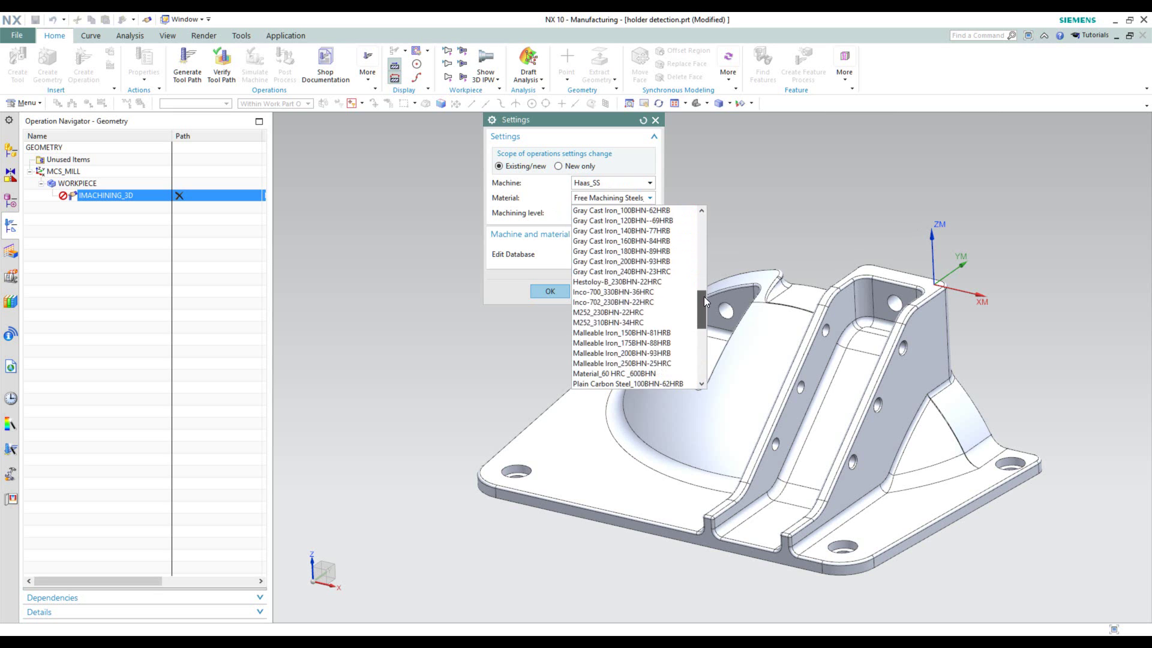
scroll(703, 296, up, 3)
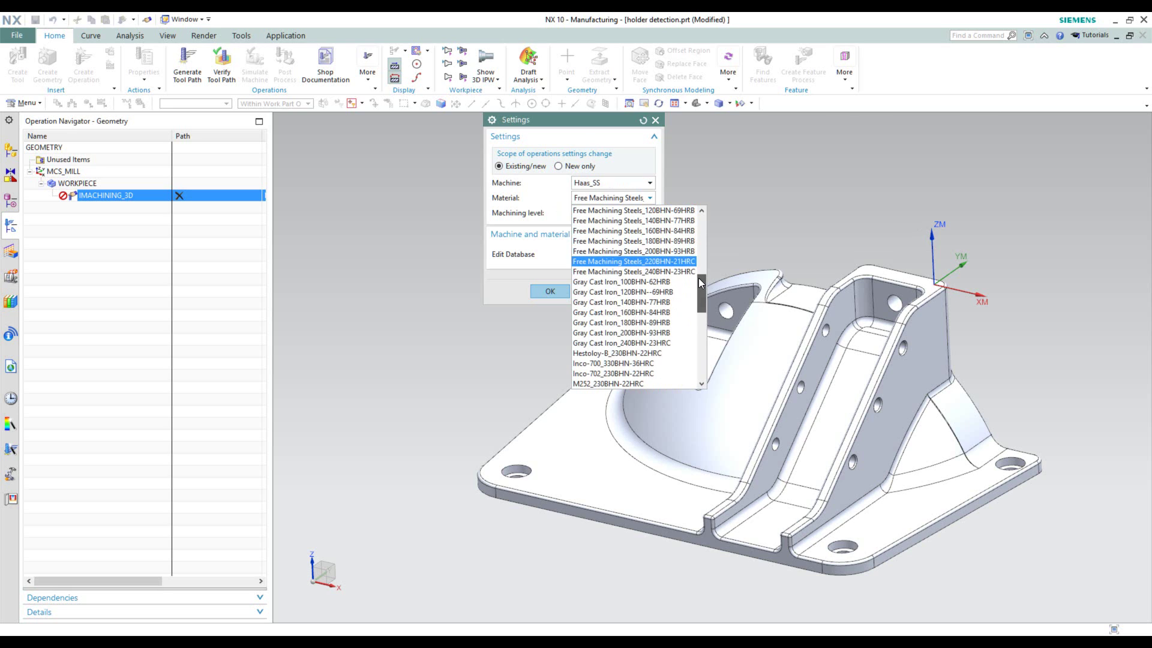
click(743, 217)
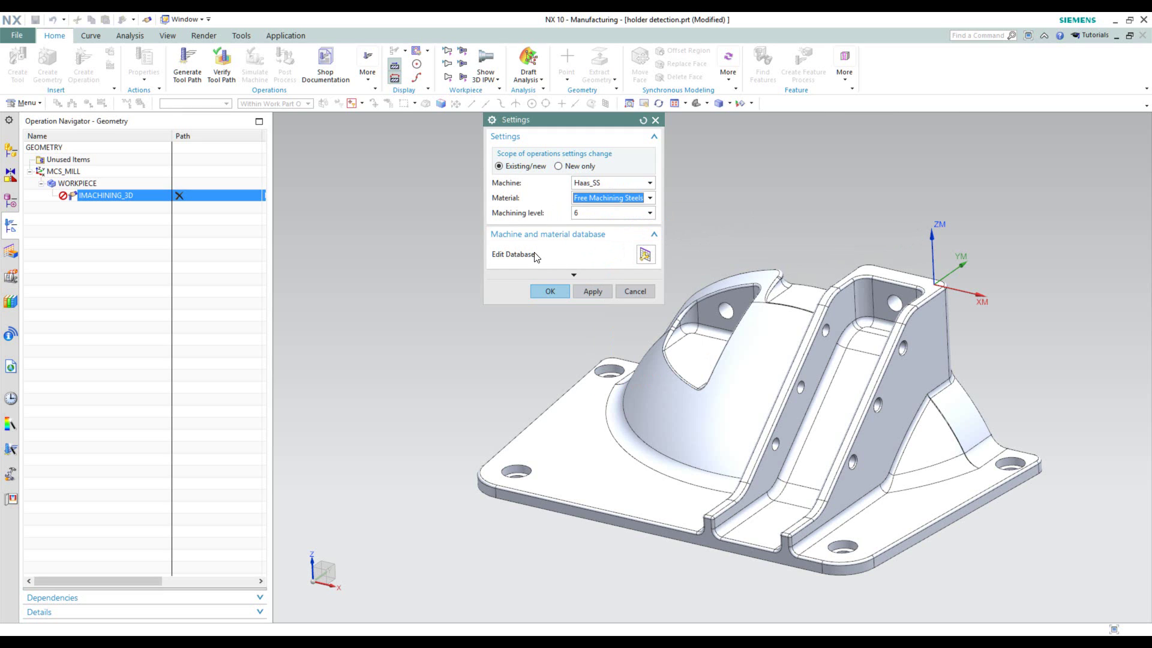
- Inspect the machine parameters in the machine and material database, then accept the global settings with Haas_SS and machining level 6
click(645, 257)
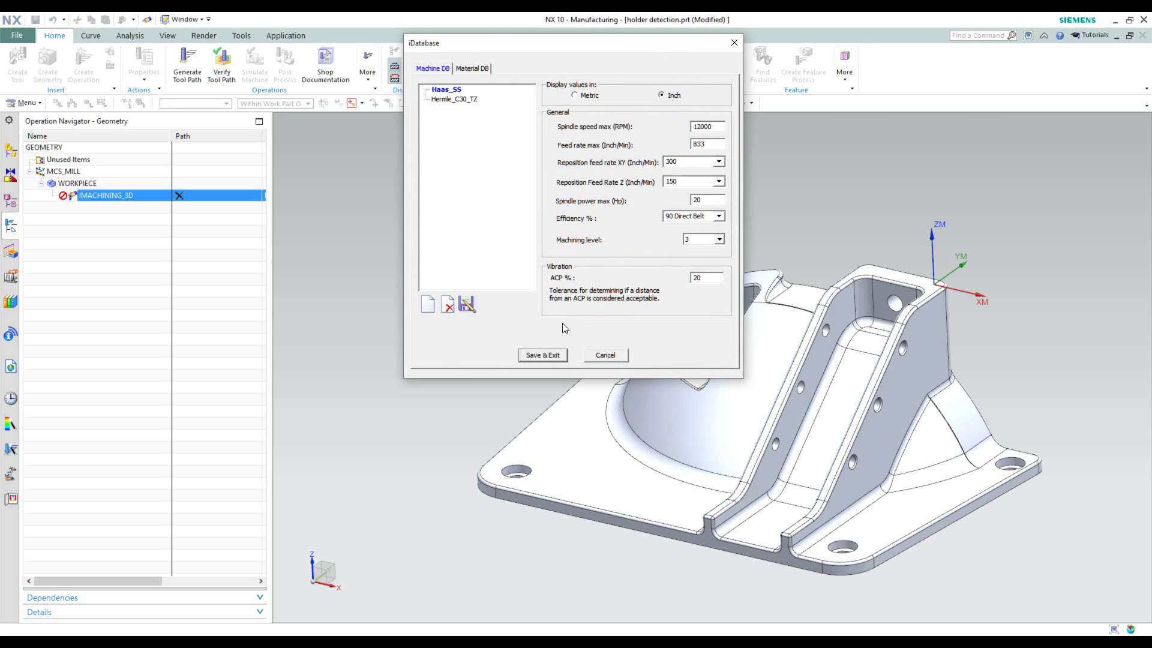
click(606, 355)
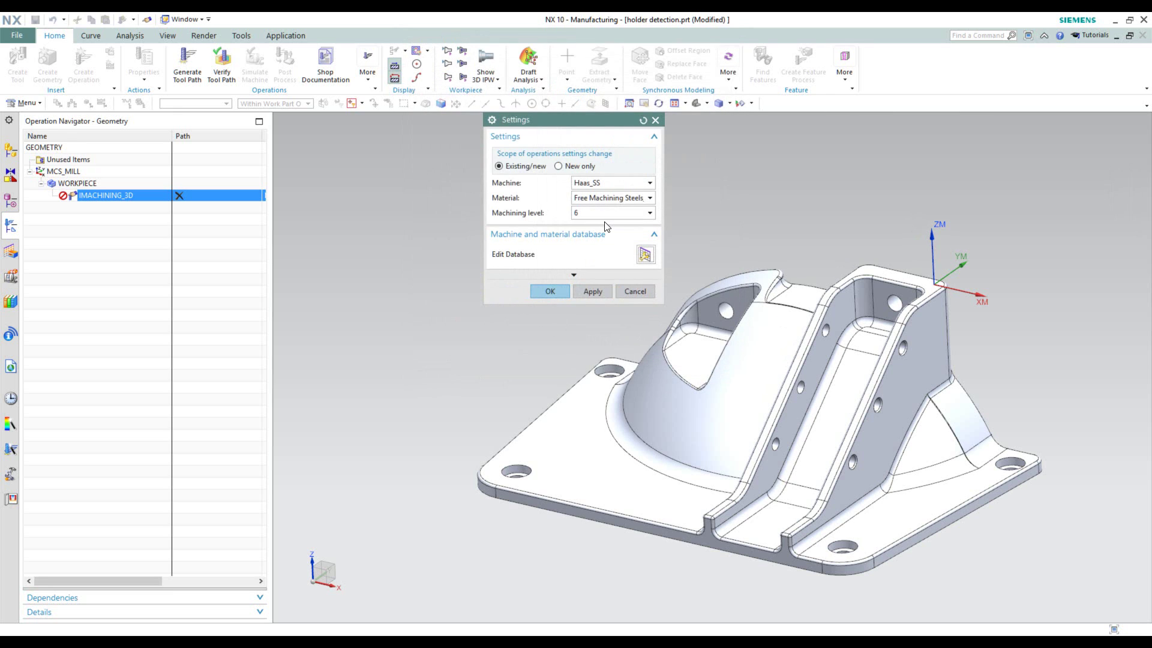
click(550, 291)
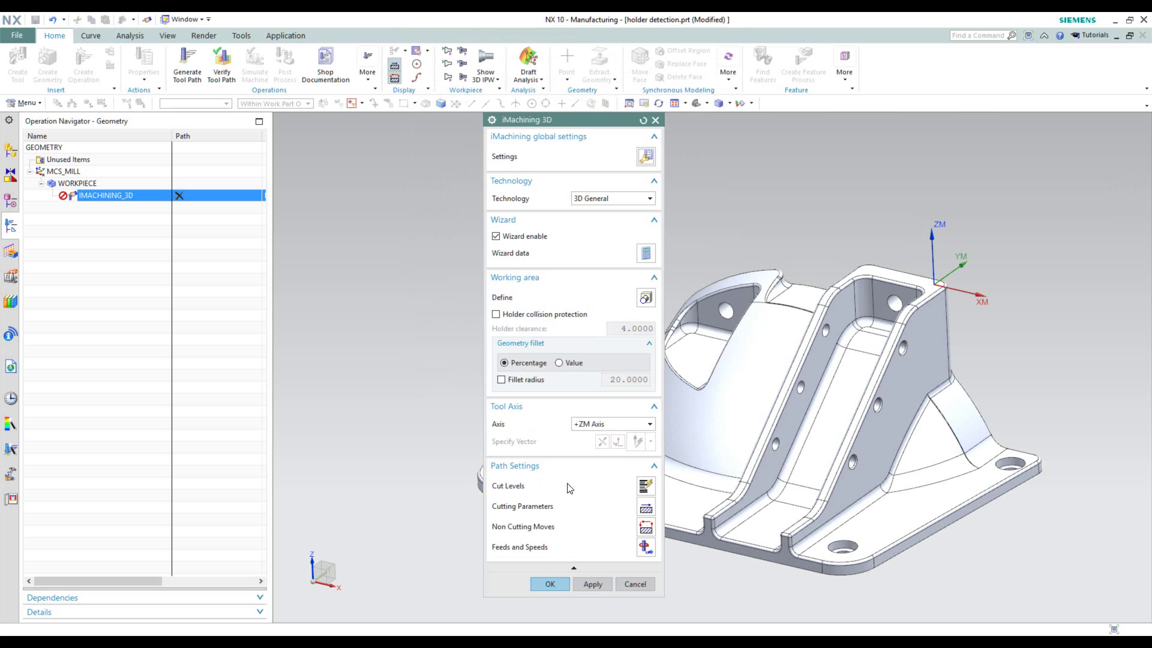
- Define the cut levels with the base plate's top face as lower level, a clearance level of 10 and a safety distance of 2
click(644, 491)
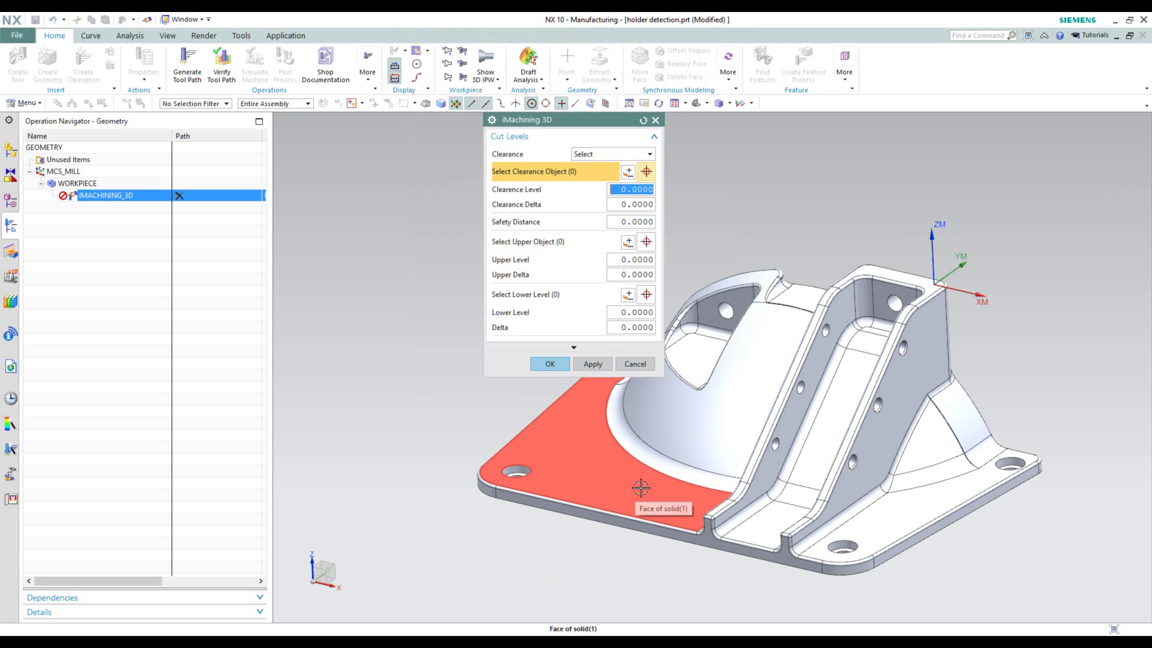
click(645, 300)
click(591, 469)
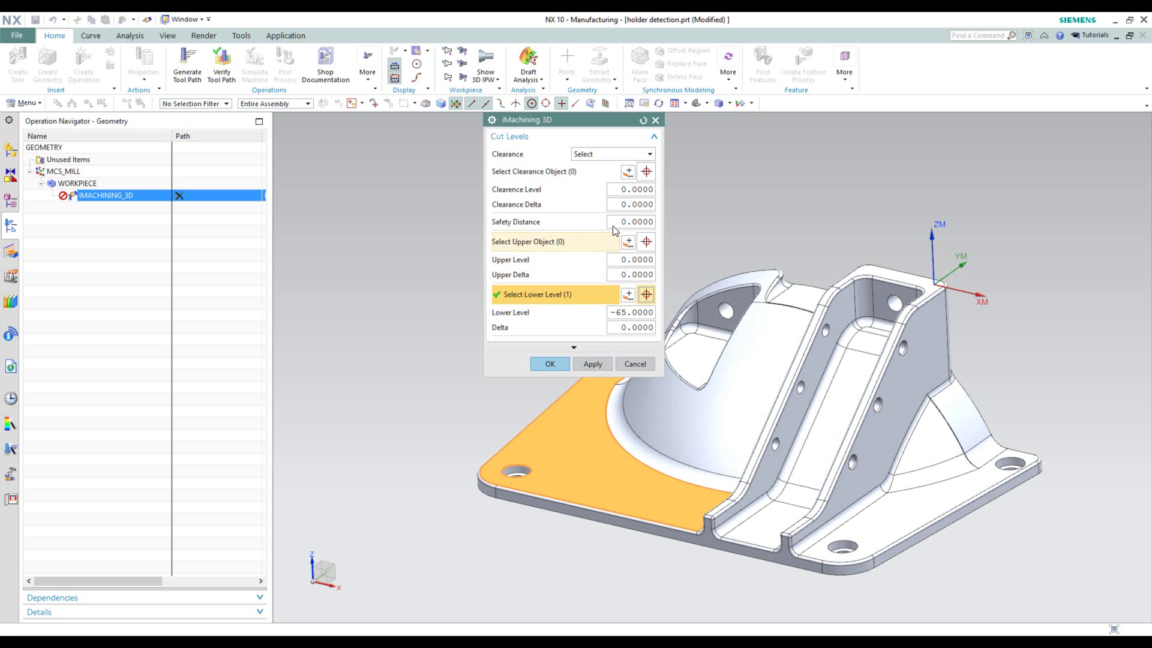
drag(627, 189, 620, 188)
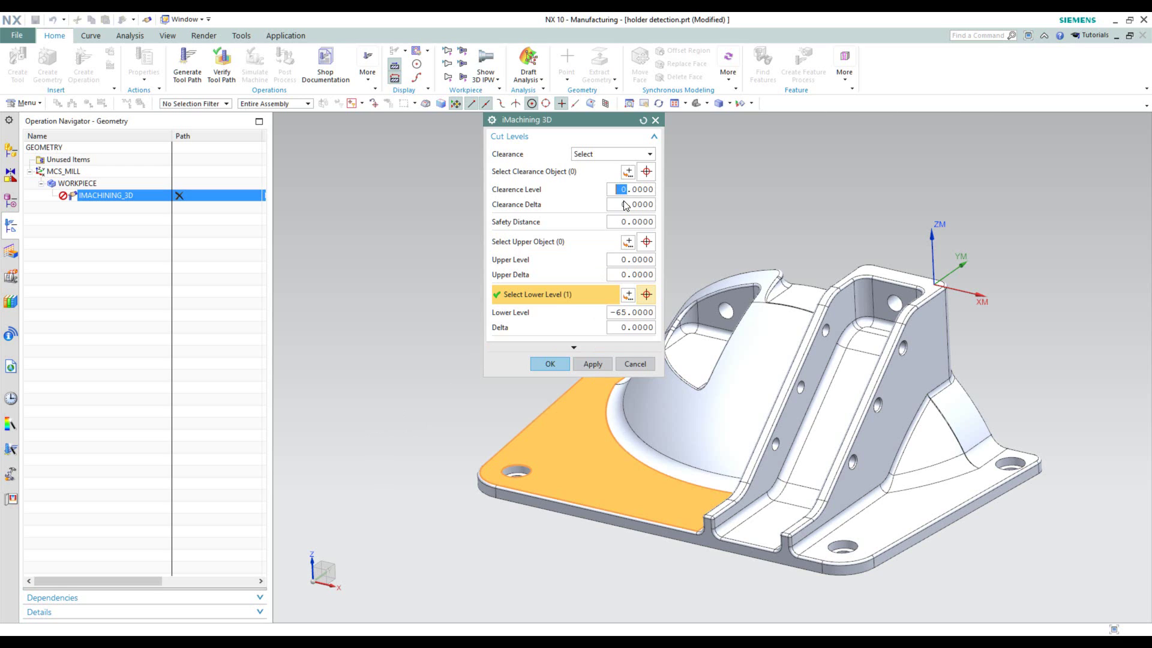
text(10)
drag(625, 222, 618, 234)
text(2)
click(549, 365)
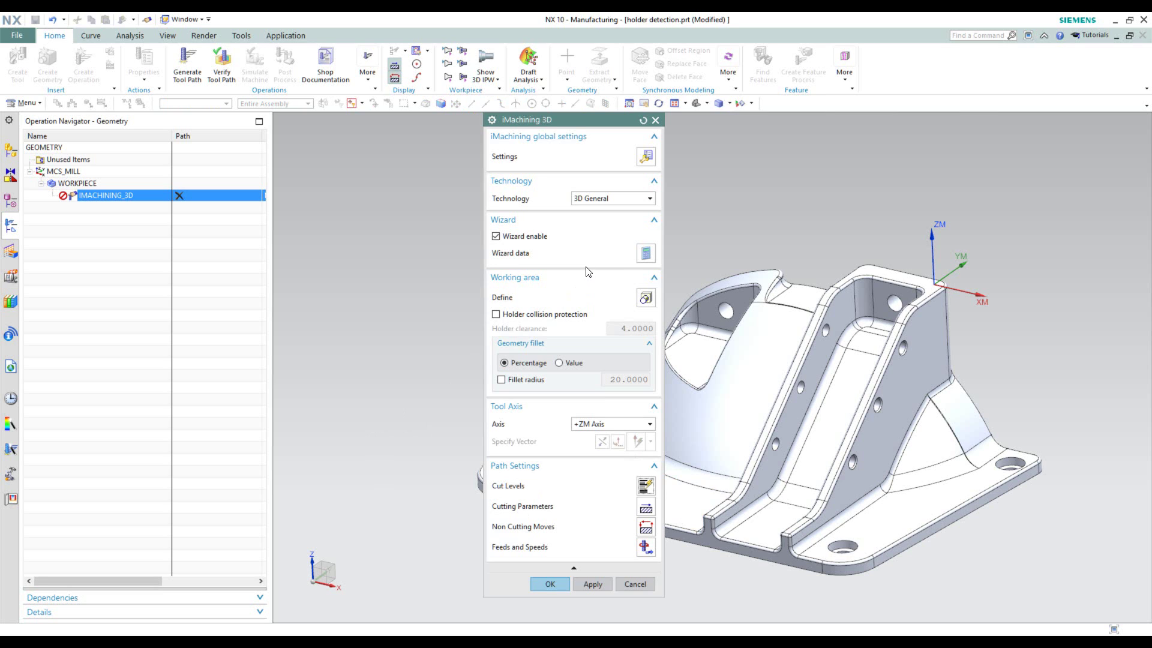
- Open the wizard data and compare the user-defined step down and its step types with the automatic one, keeping Automatic
click(646, 252)
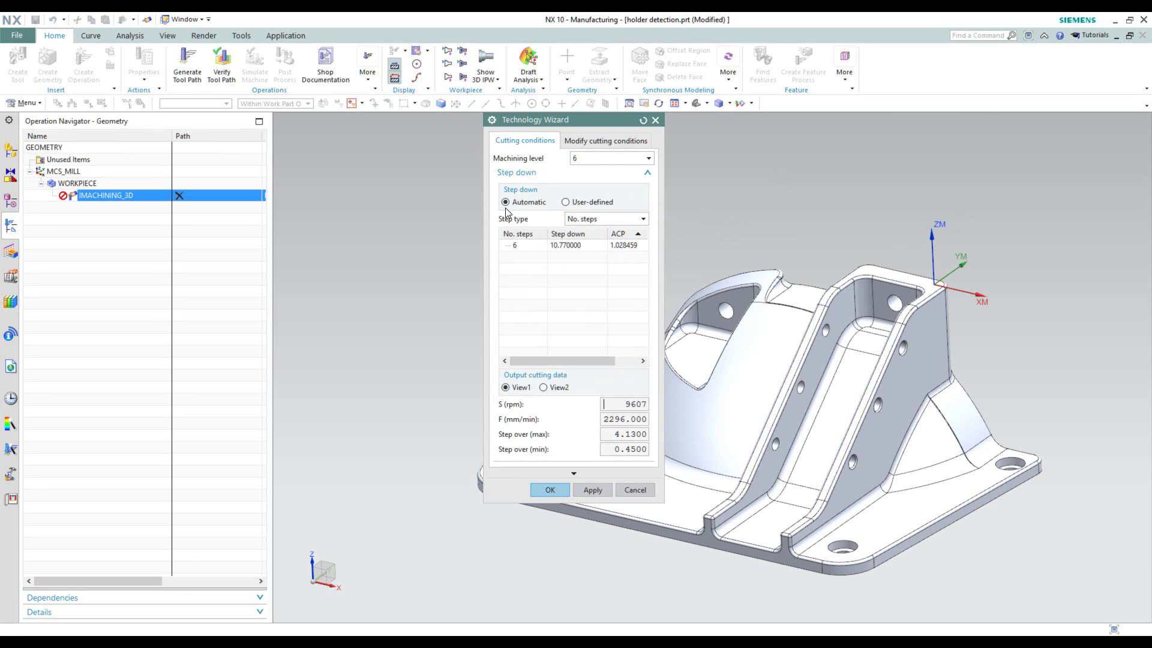
click(565, 203)
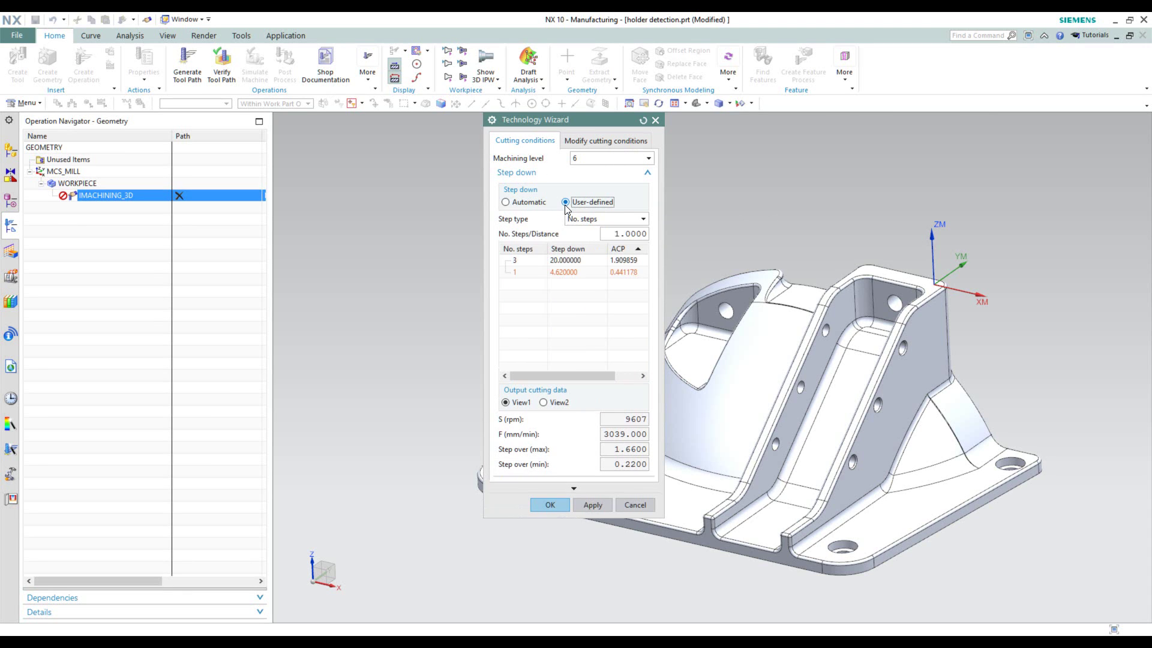
click(581, 219)
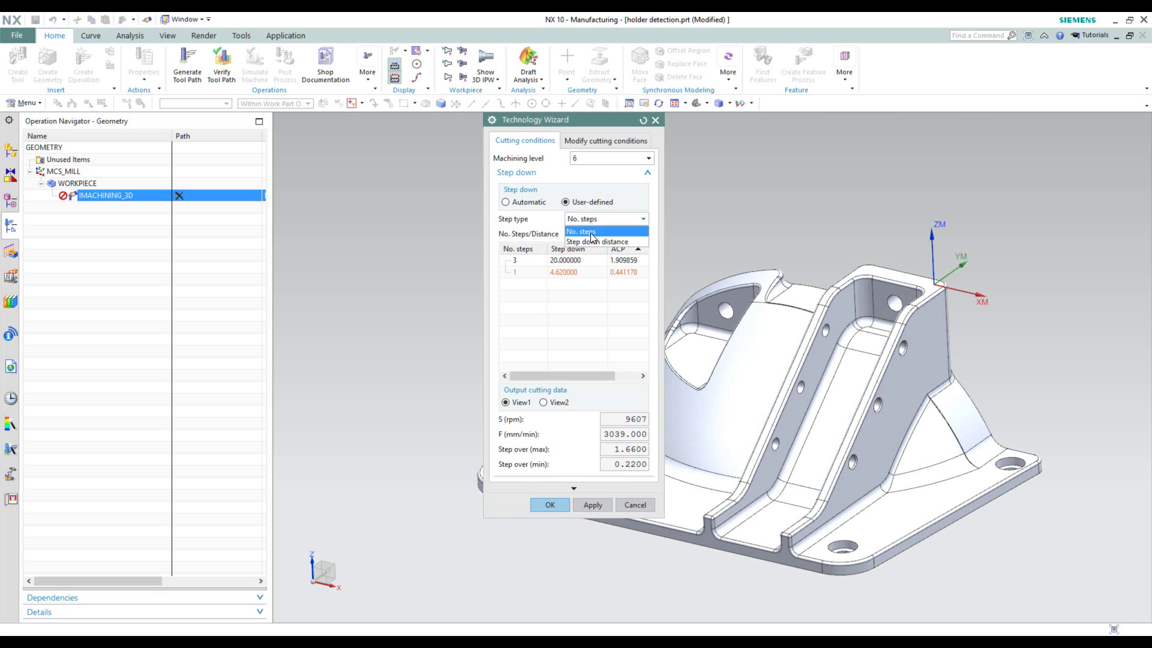
click(507, 202)
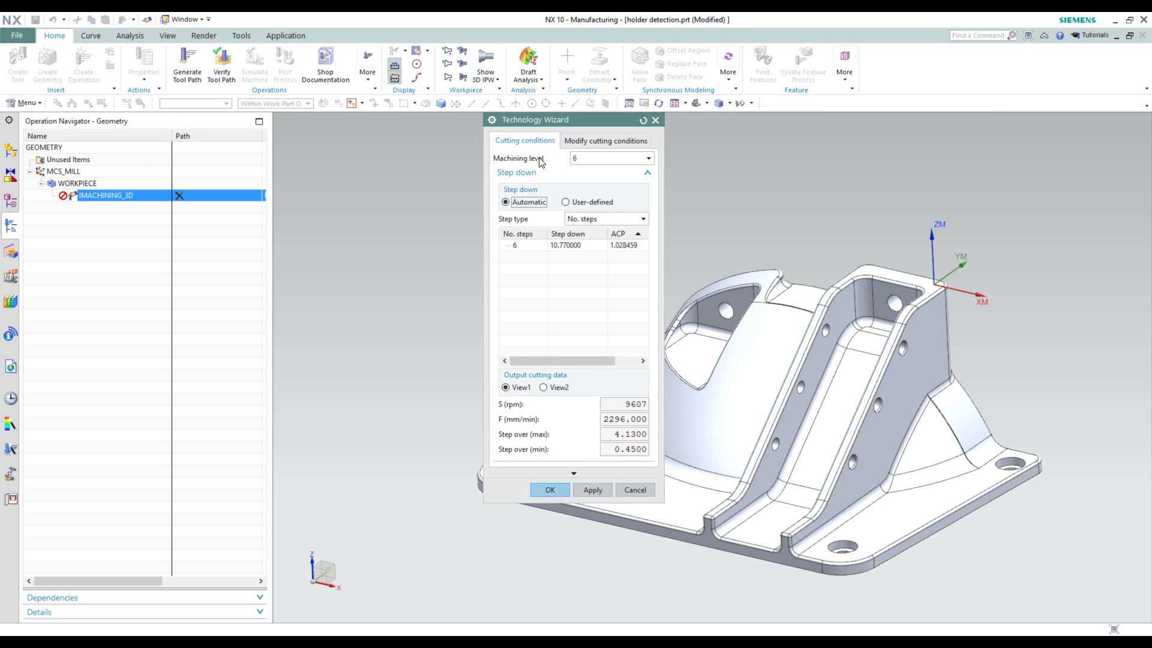
- Set the machining level to 8, review both views of the output cutting data, and accept the technology wizard
click(648, 159)
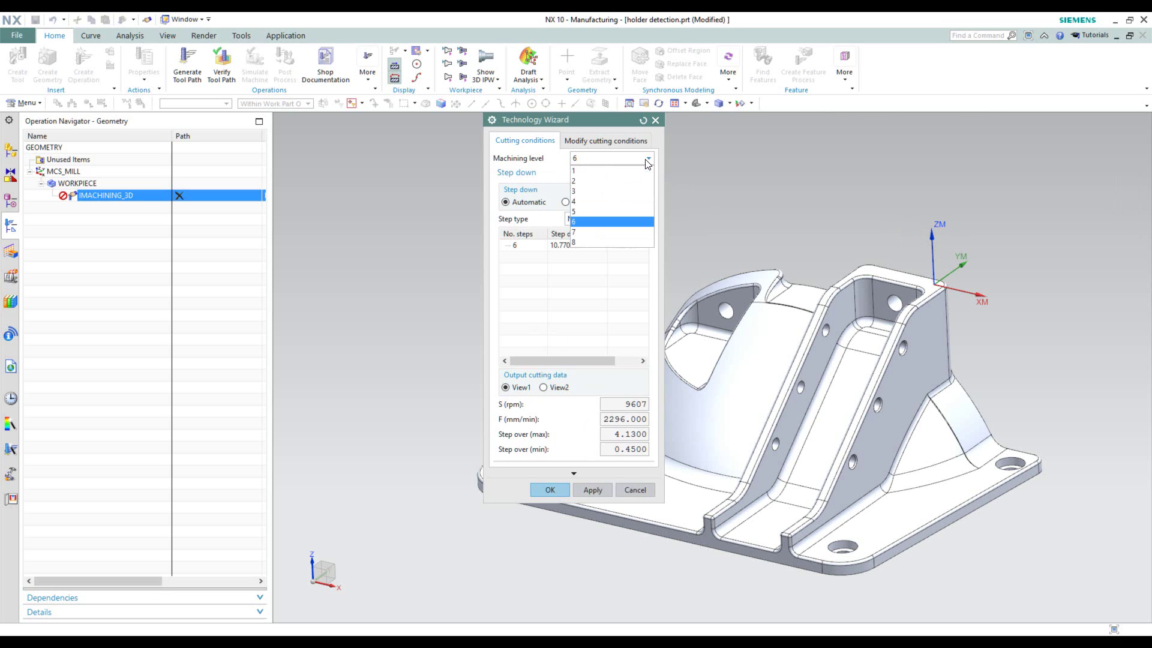
click(605, 241)
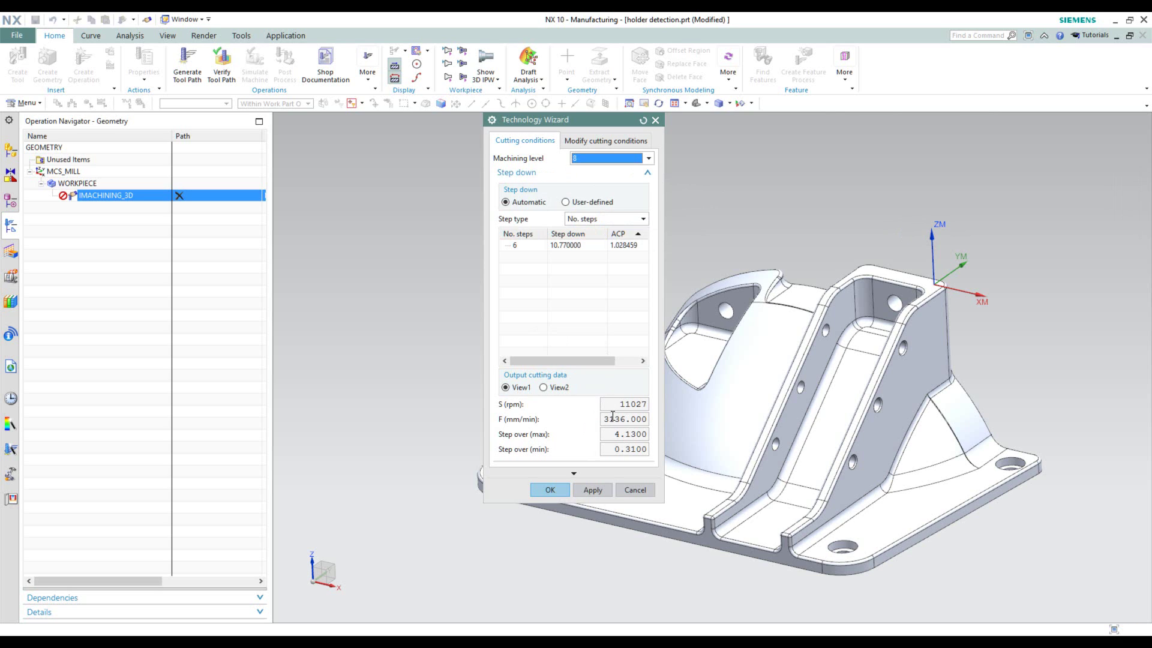
click(544, 388)
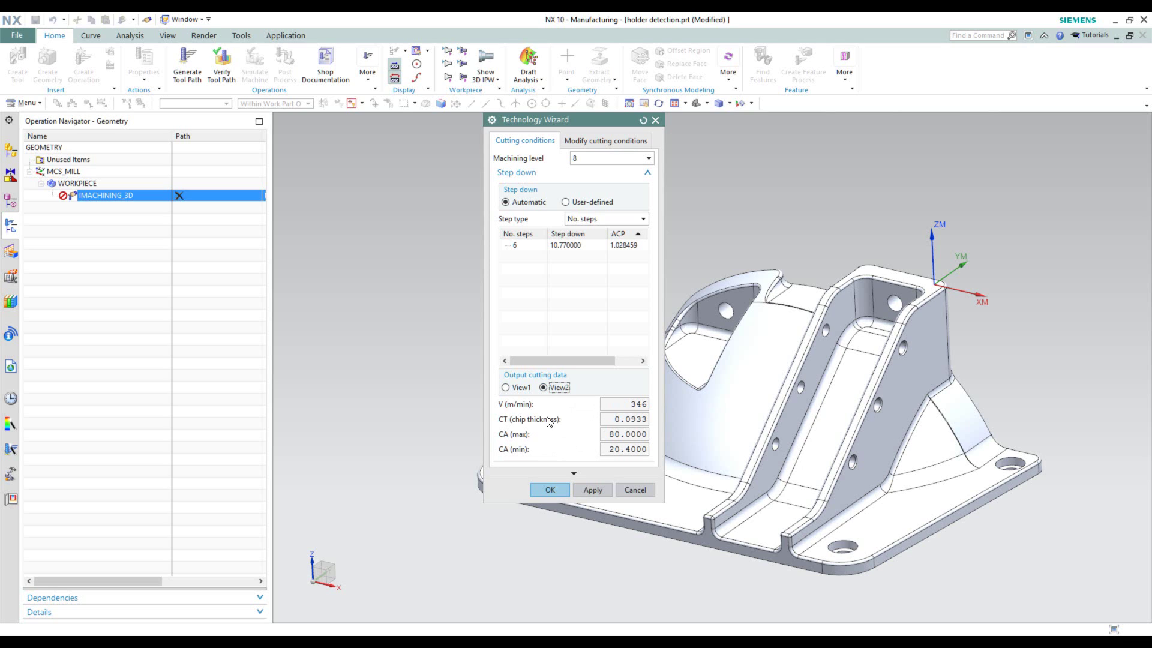
click(507, 388)
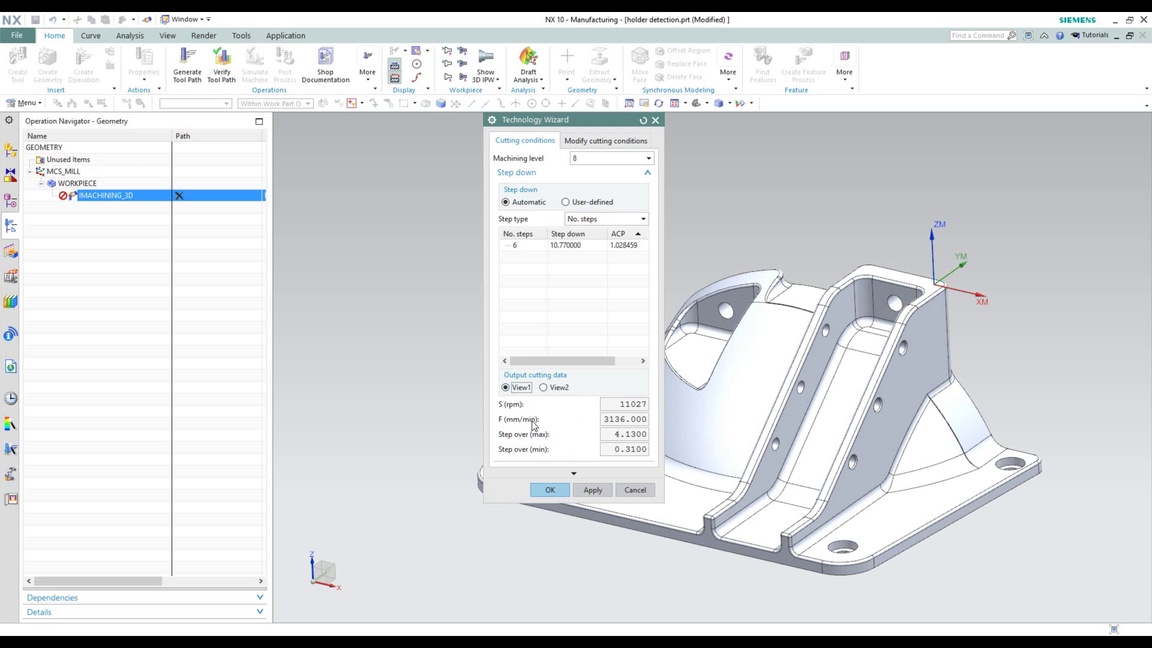
click(550, 491)
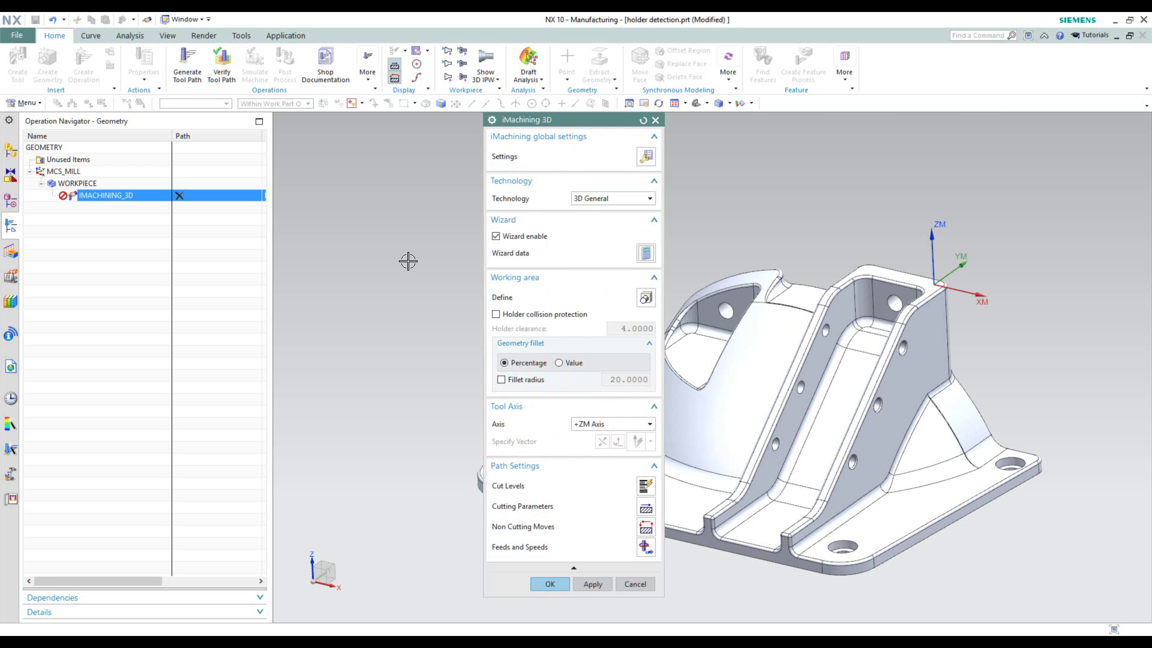
- In the cutting parameters, try the Constant rest rough type with a custom scallop, return to the Scallop type, and accept
click(642, 510)
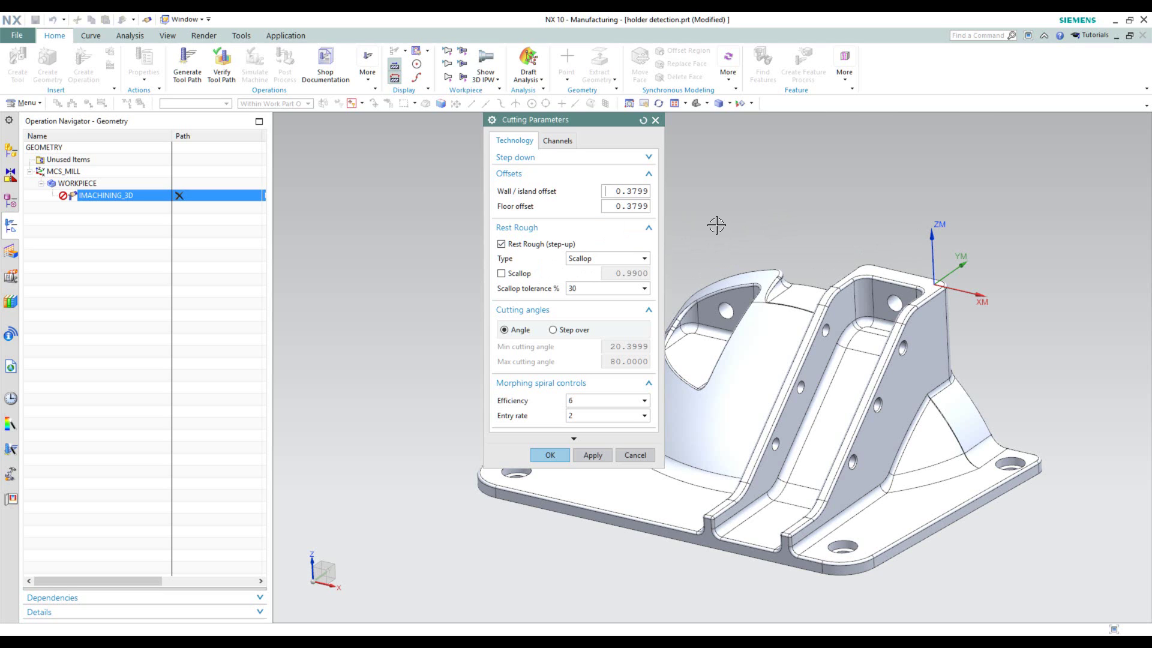
click(573, 259)
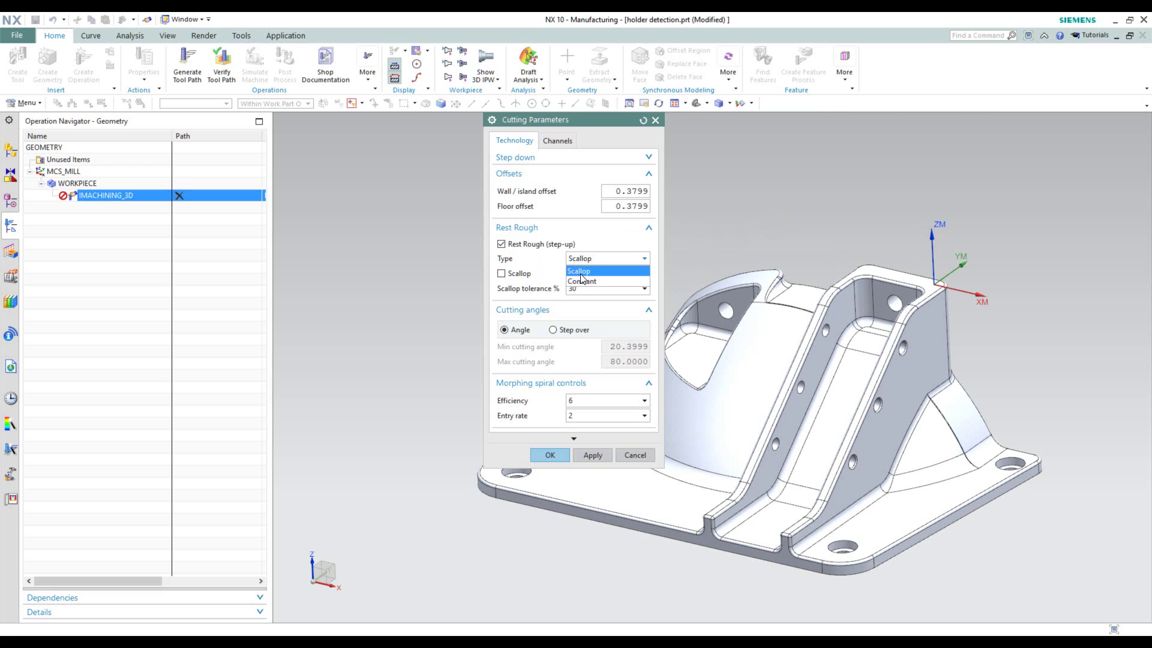
click(582, 281)
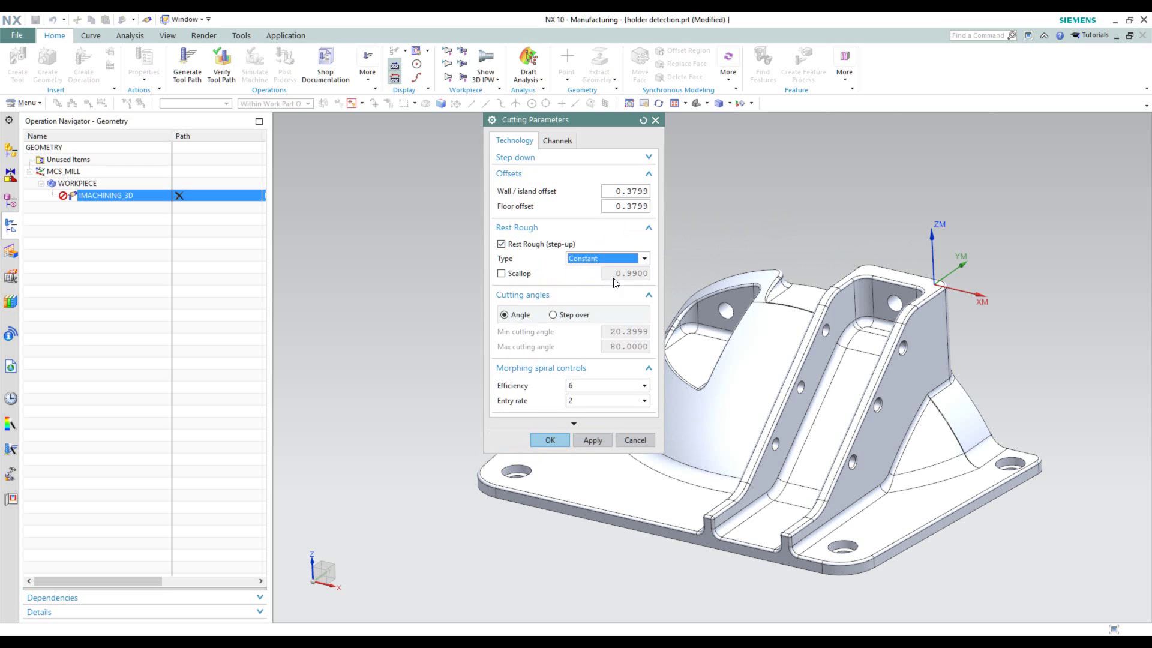
click(503, 275)
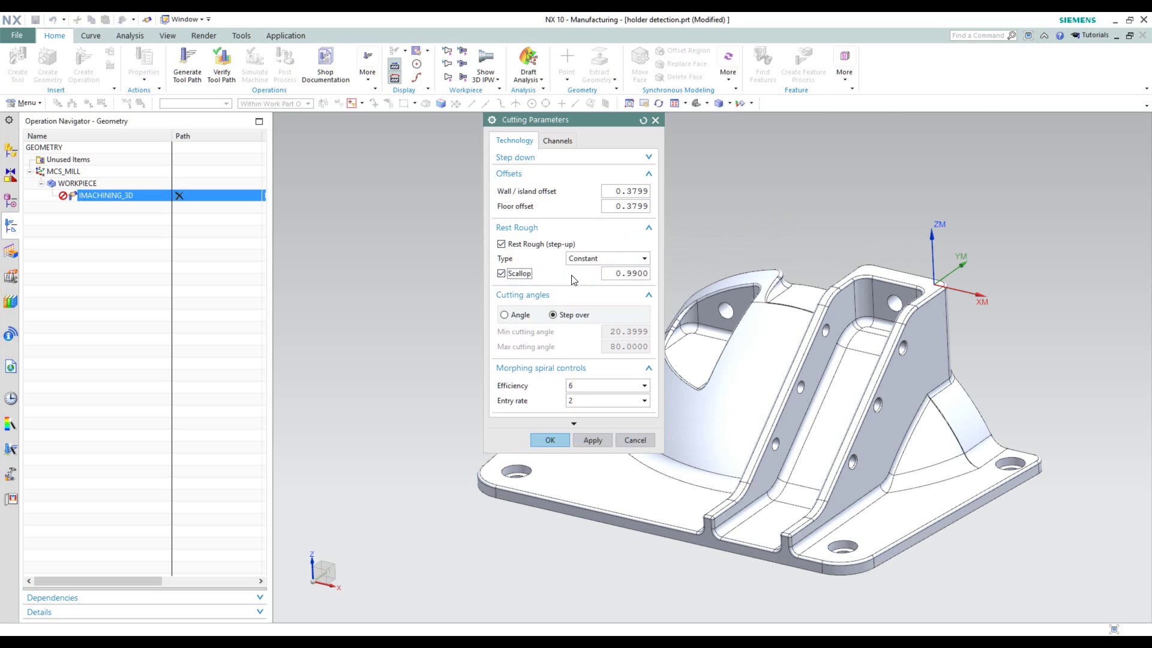
click(523, 273)
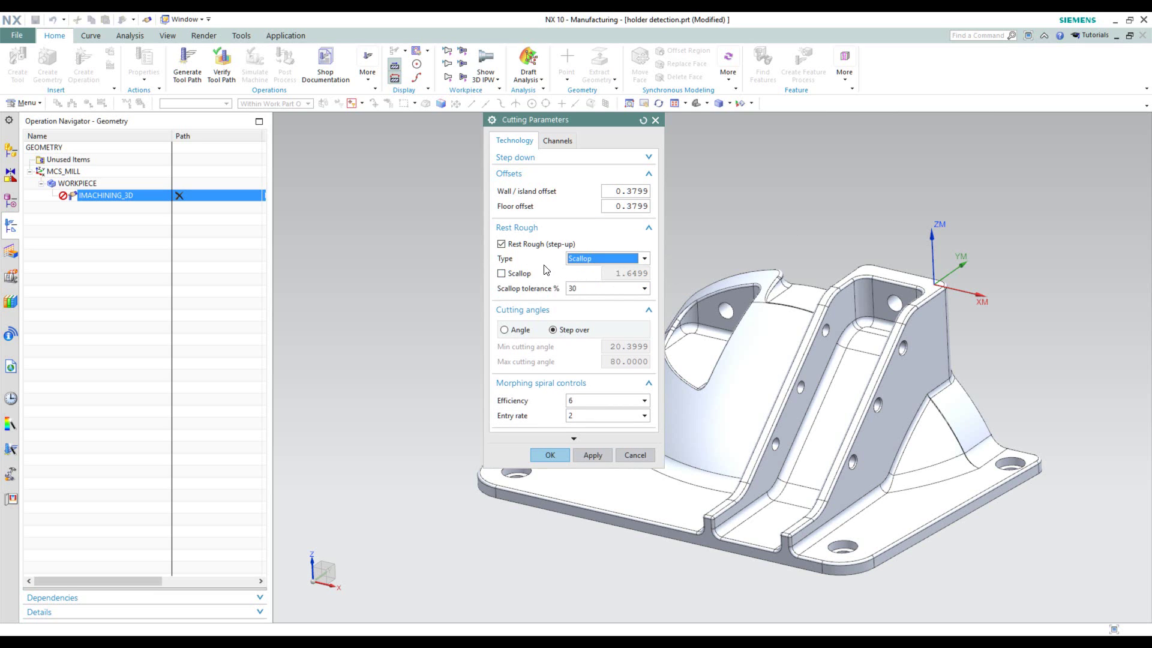
click(550, 454)
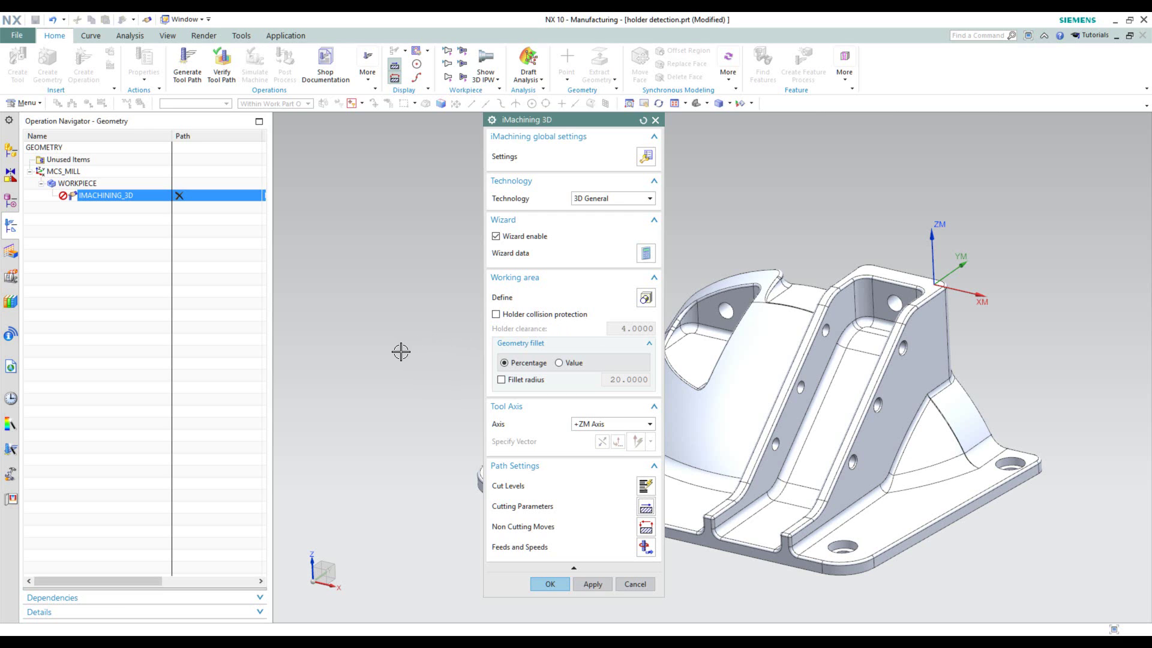
- Accept the iMachining 3D user parameters and generate the operation's tool path
click(555, 584)
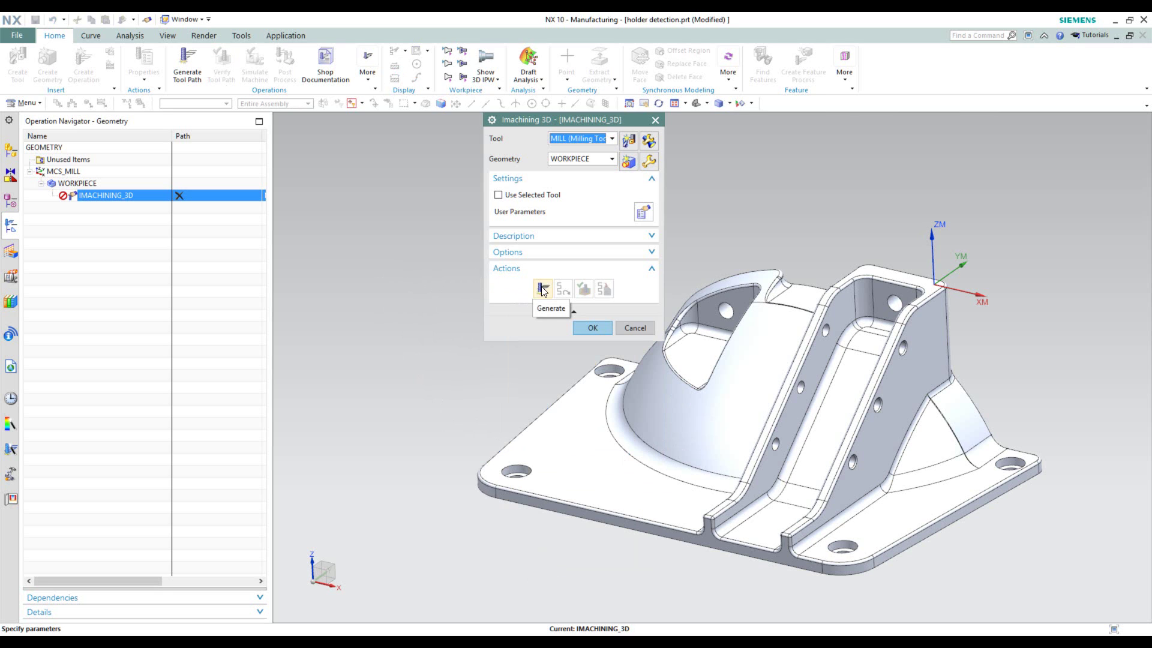
click(542, 290)
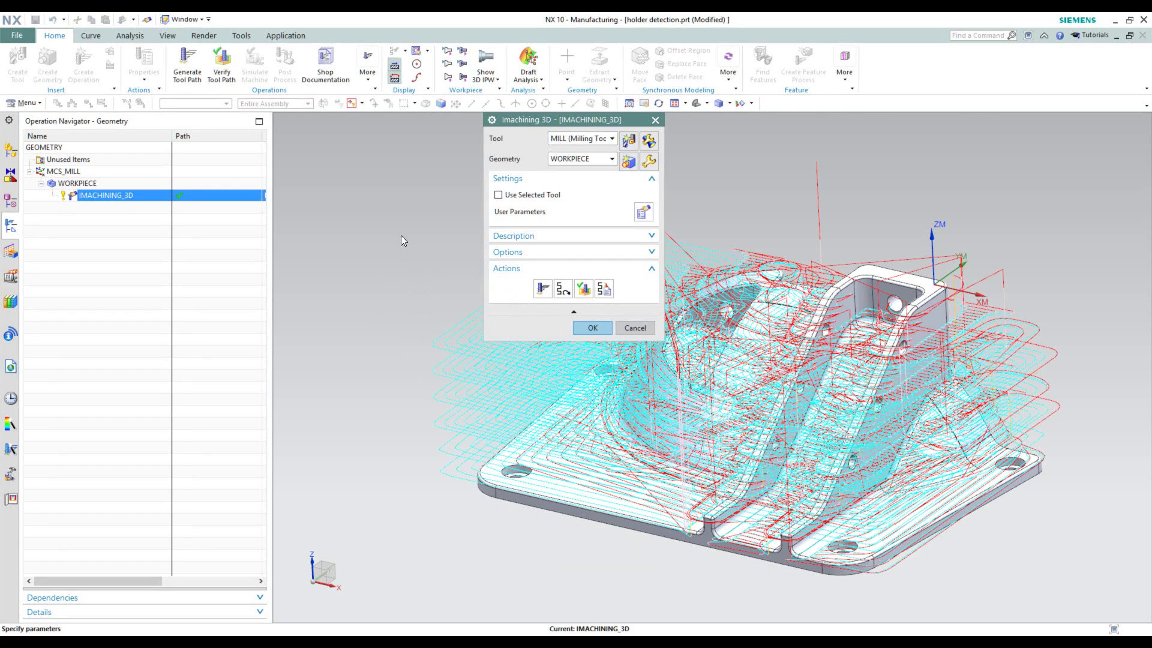
- Verify the tool path in a 3D Dynamic simulation seen from above, stepping motion by motion through the first cuts
click(585, 290)
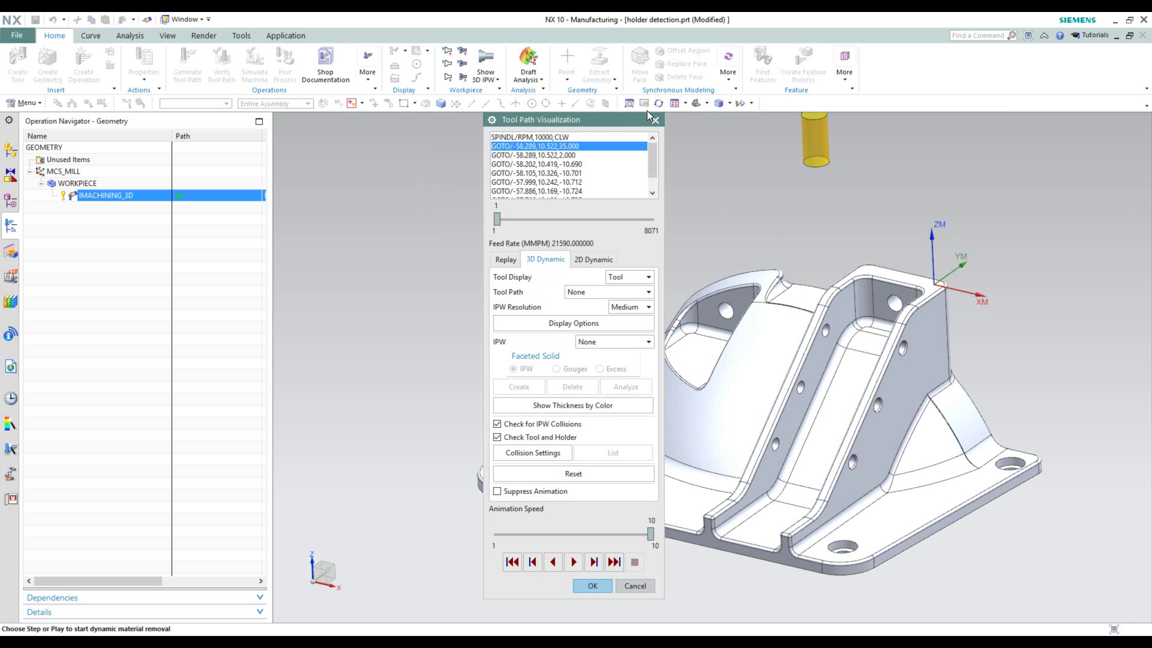
click(707, 106)
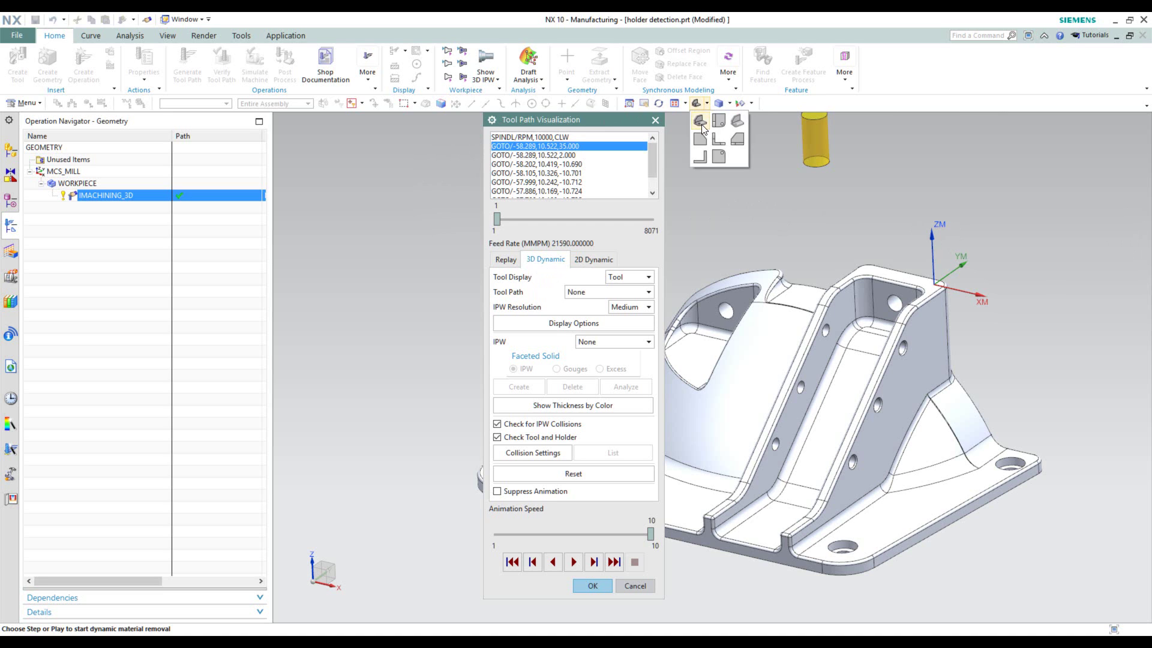
click(739, 119)
click(596, 562)
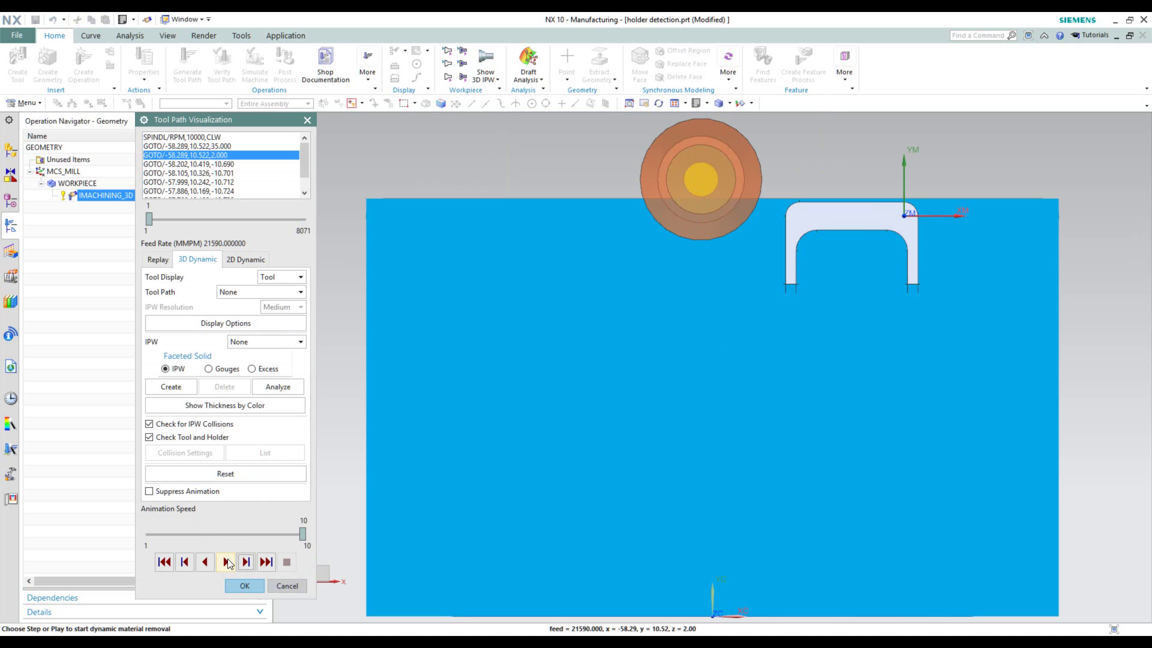
click(245, 561)
click(245, 562)
click(244, 561)
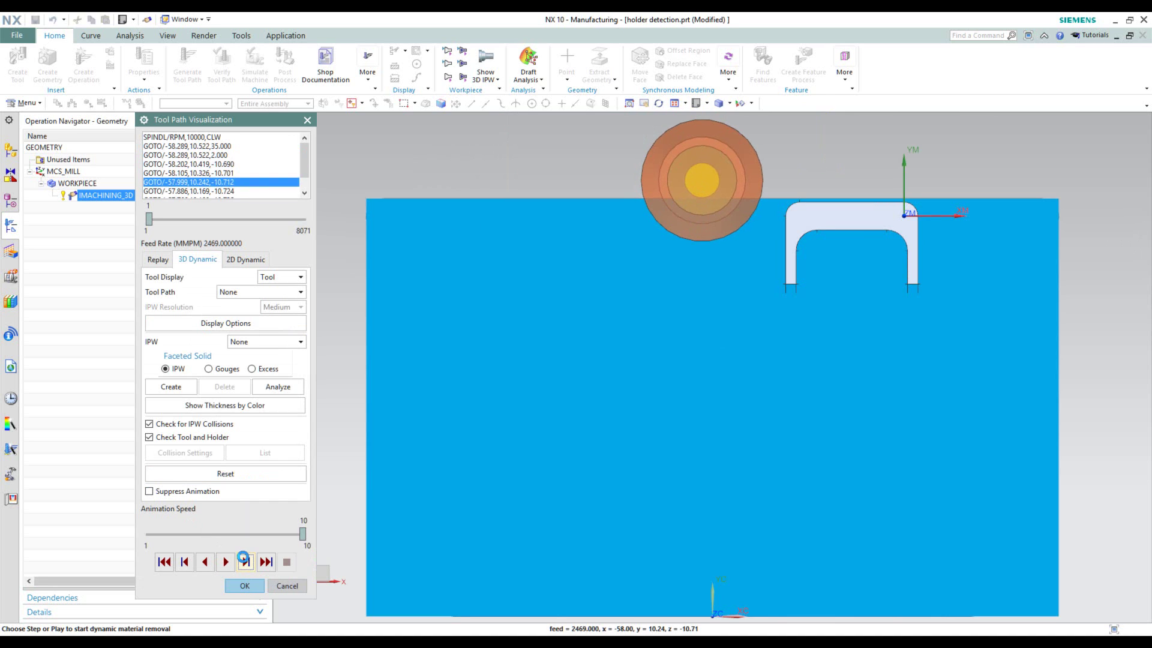
click(245, 561)
click(245, 561)
click(245, 561)
click(246, 562)
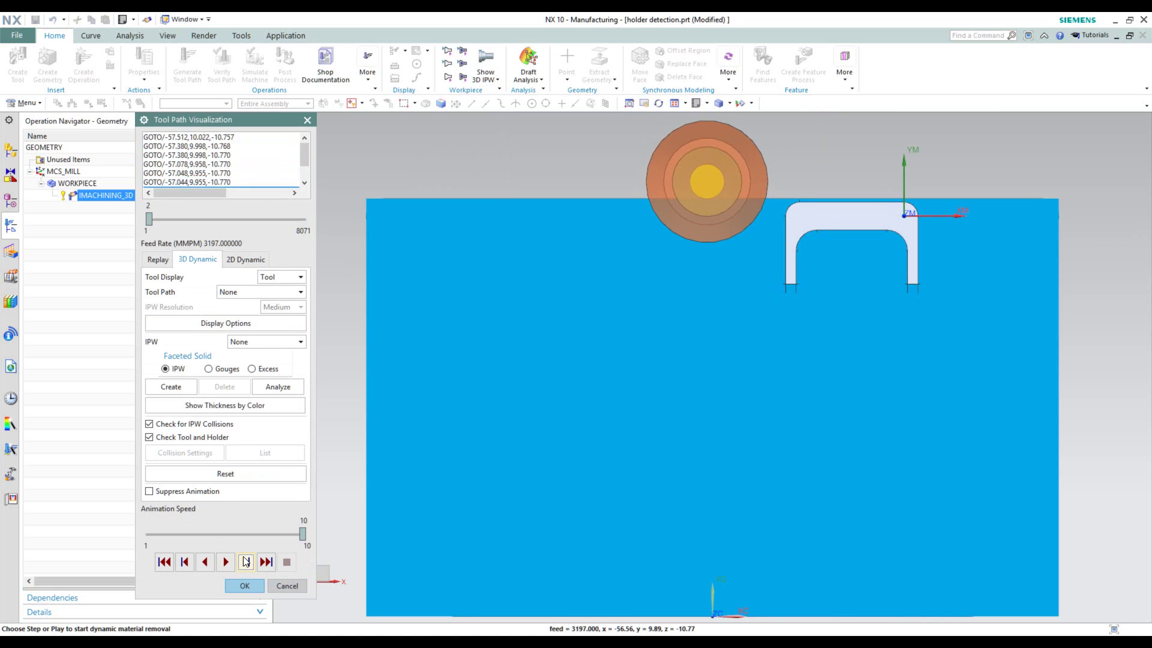
click(246, 561)
click(245, 562)
click(245, 561)
click(246, 561)
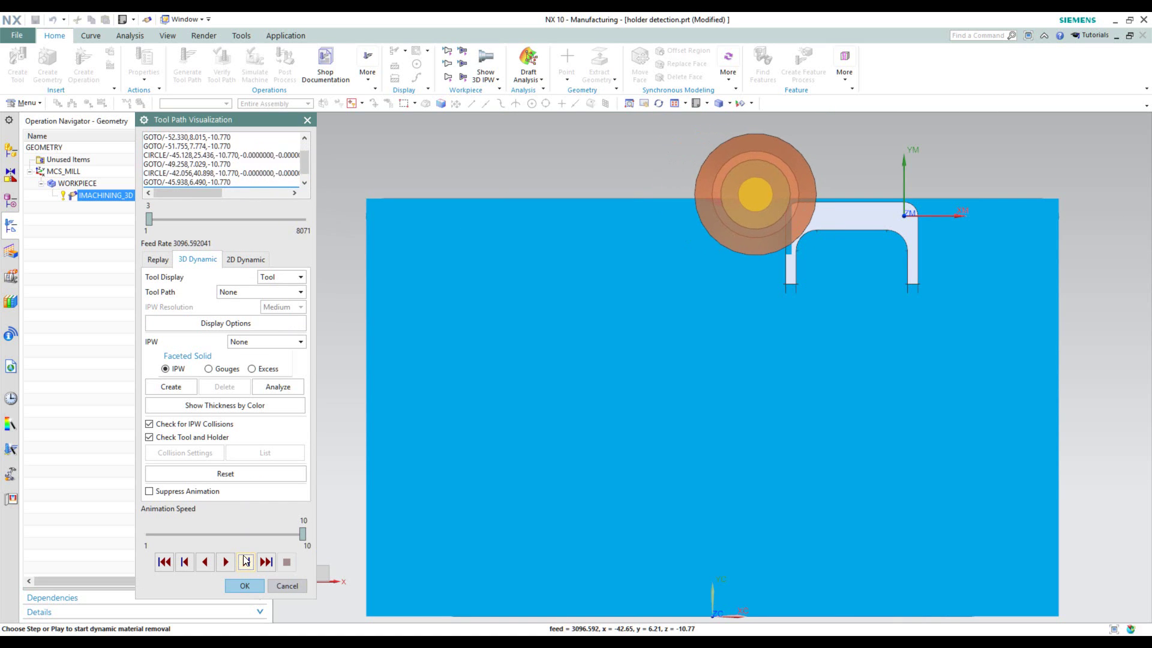
click(245, 561)
click(245, 561)
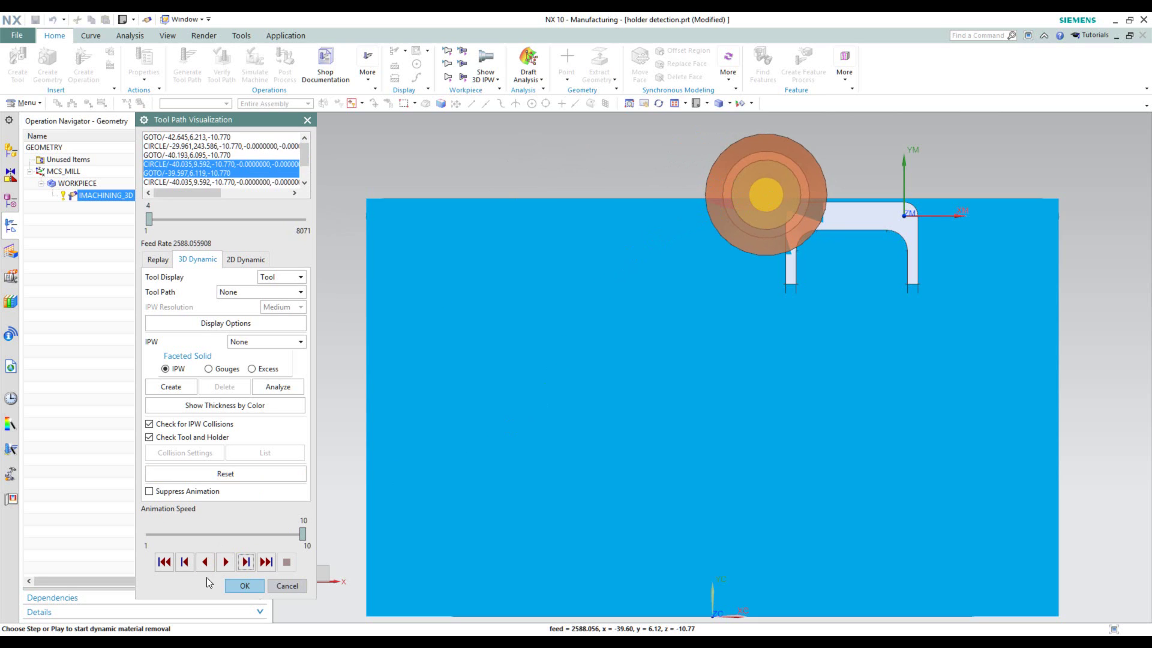
click(246, 562)
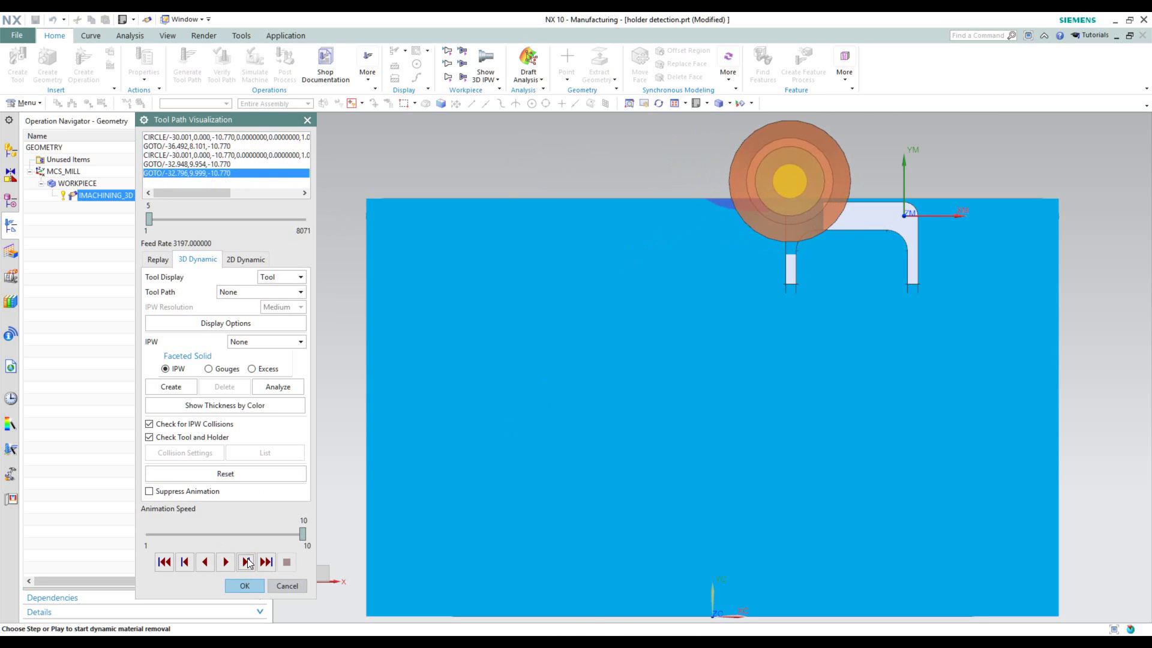
click(247, 562)
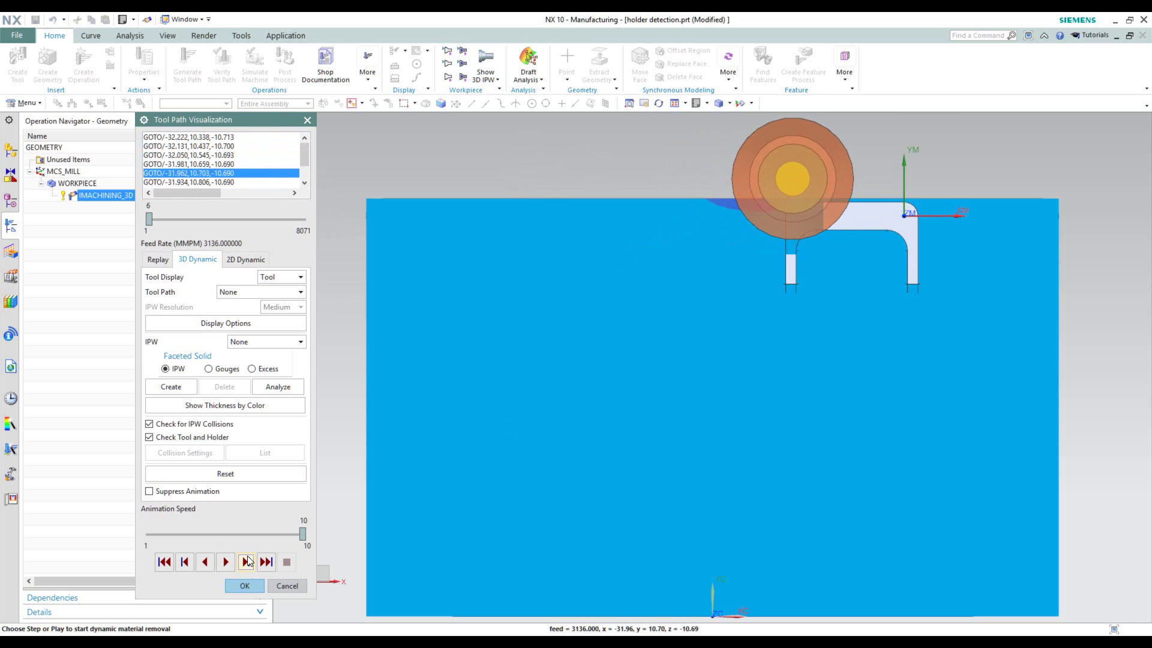
click(247, 562)
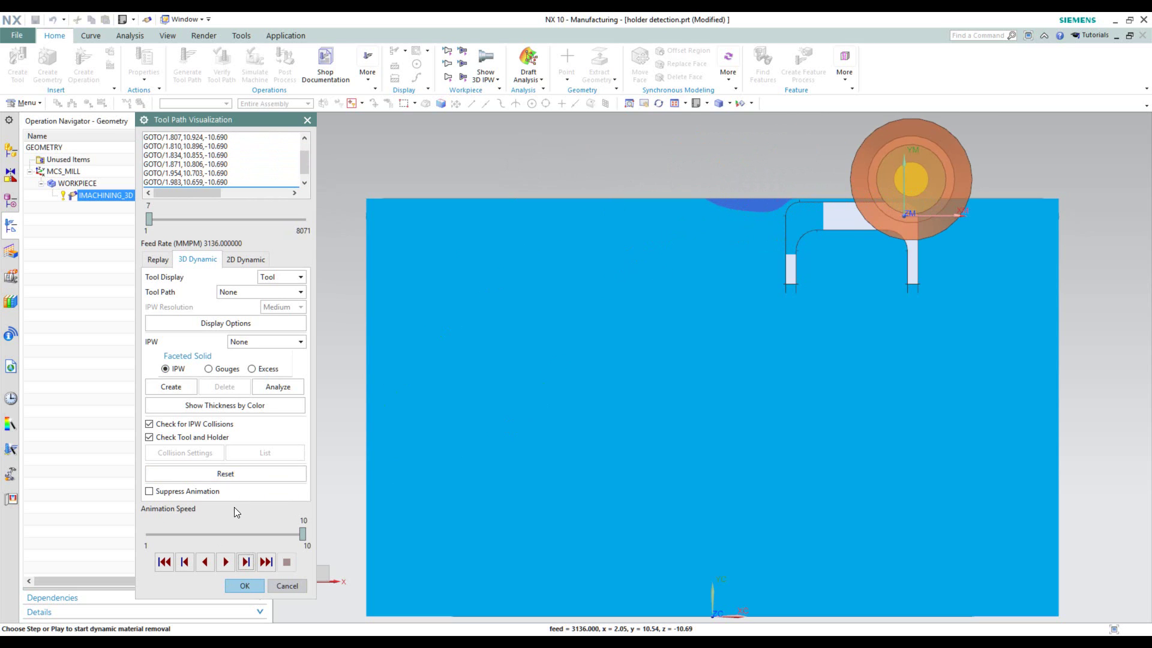
click(246, 561)
click(246, 561)
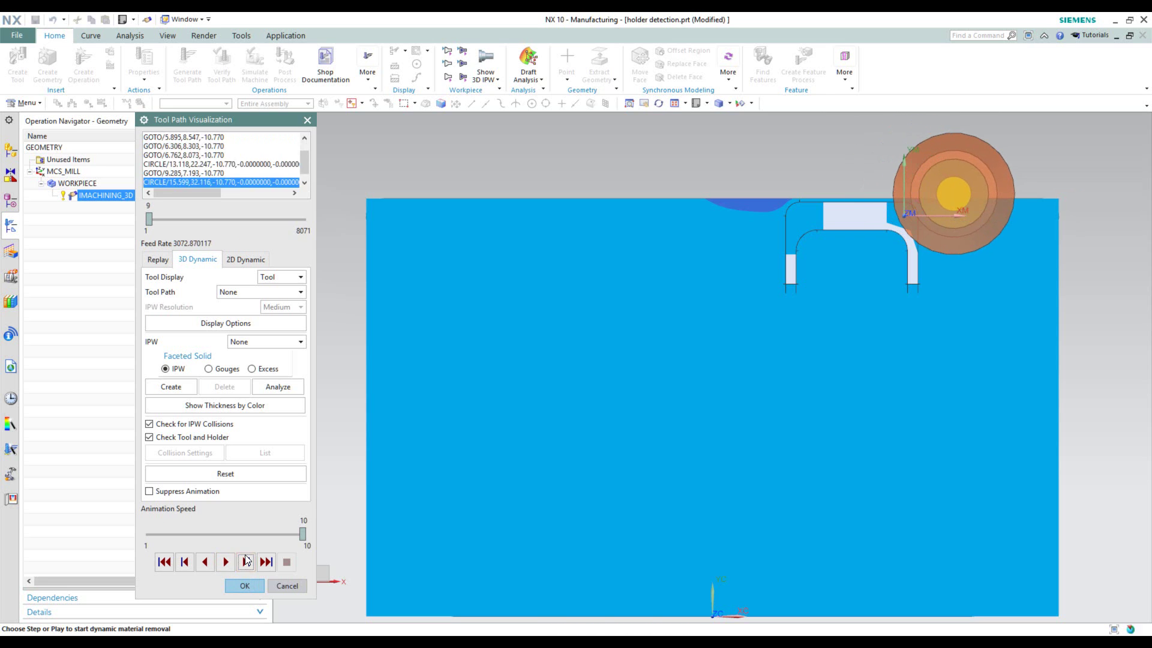
click(246, 561)
click(246, 561)
click(246, 561)
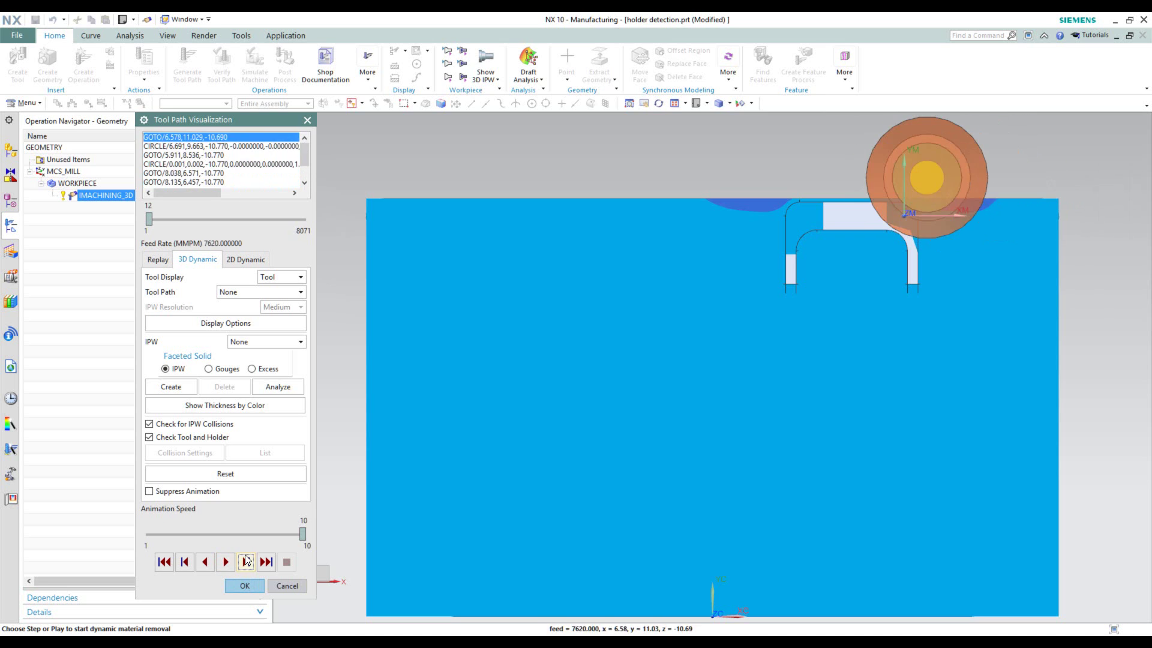
click(246, 561)
click(246, 561)
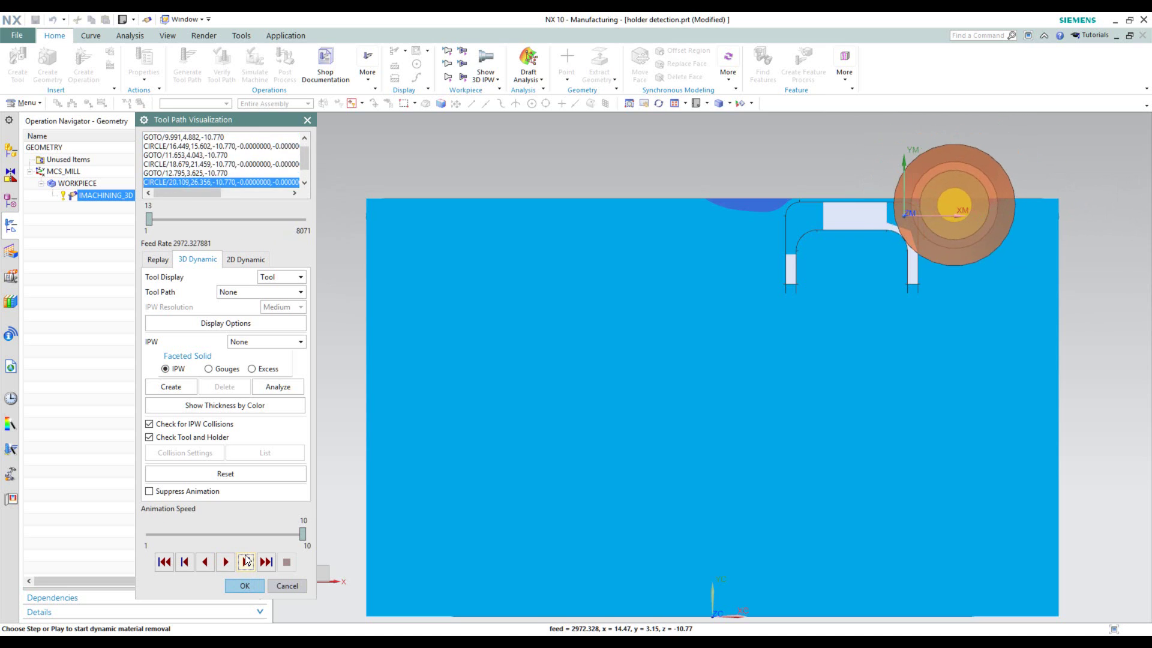
click(246, 560)
click(246, 561)
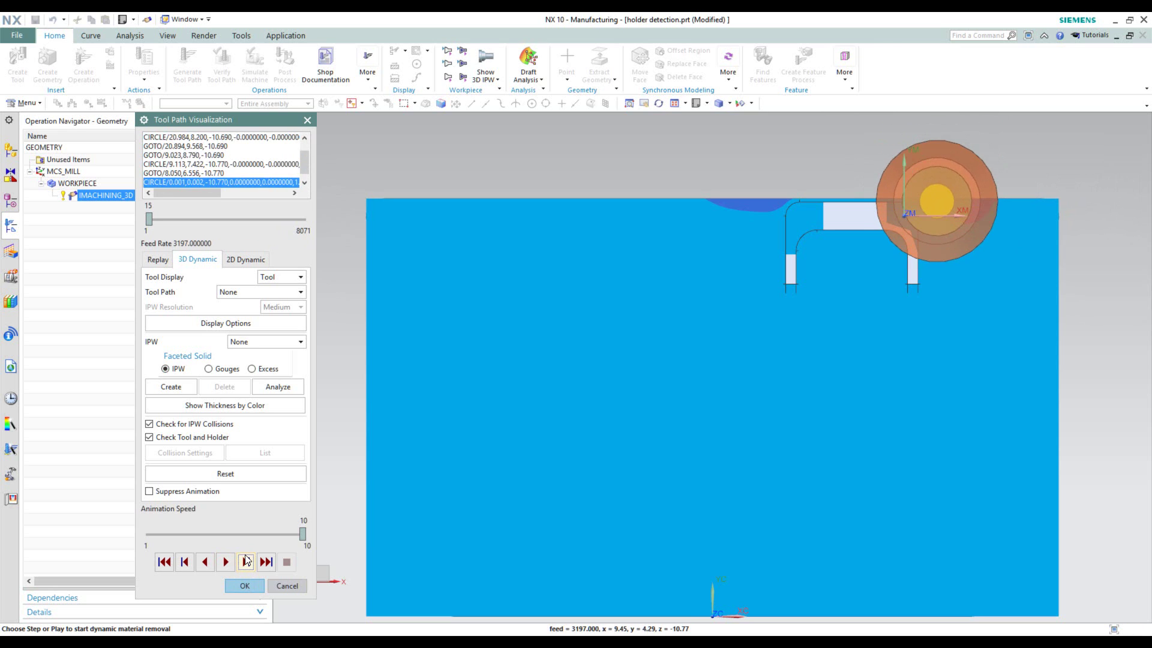
click(246, 561)
click(246, 560)
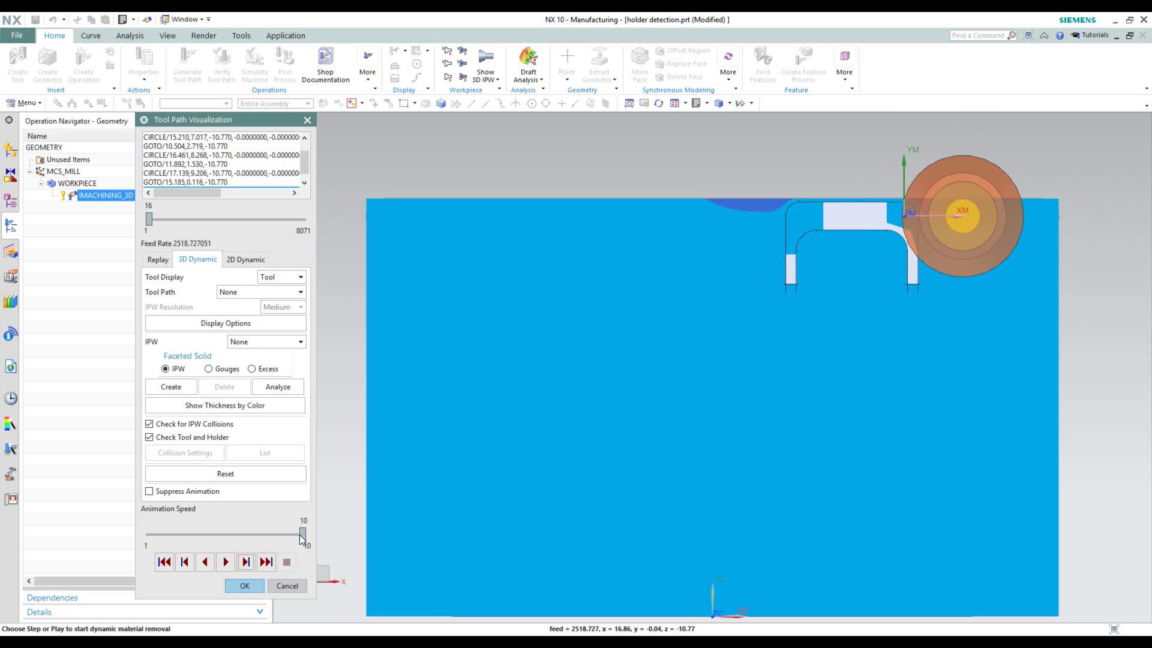
- Play the 3D Dynamic simulation at animation speeds 3 and 5, examining the material removal from above and in a trimetric view
drag(302, 534, 183, 534)
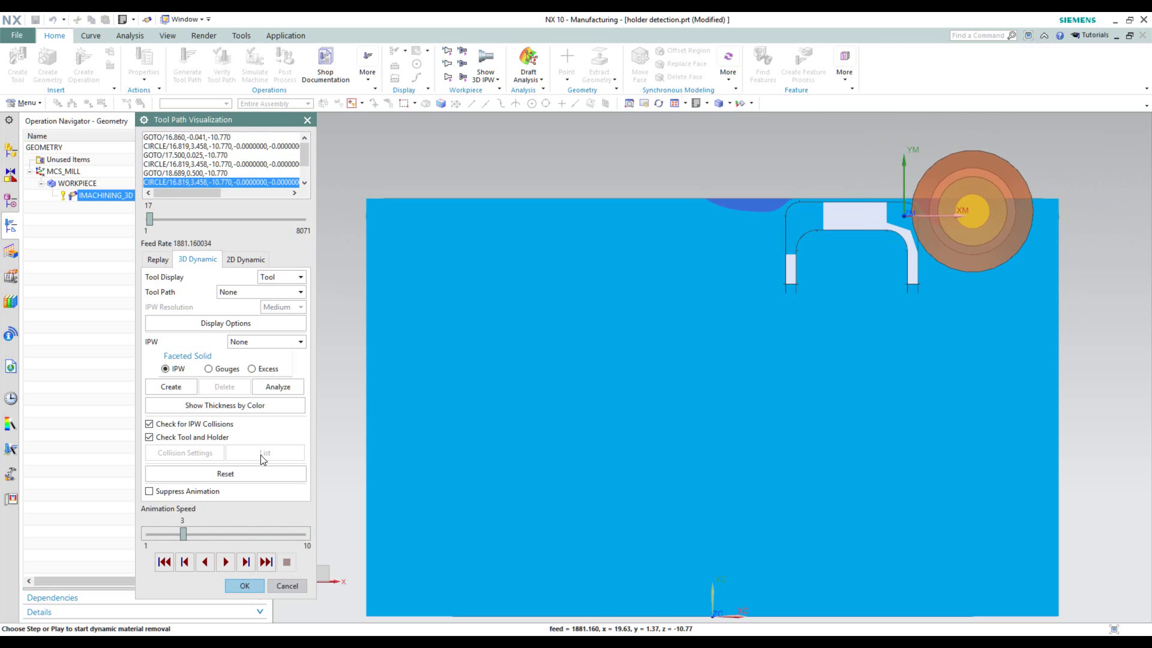
click(231, 562)
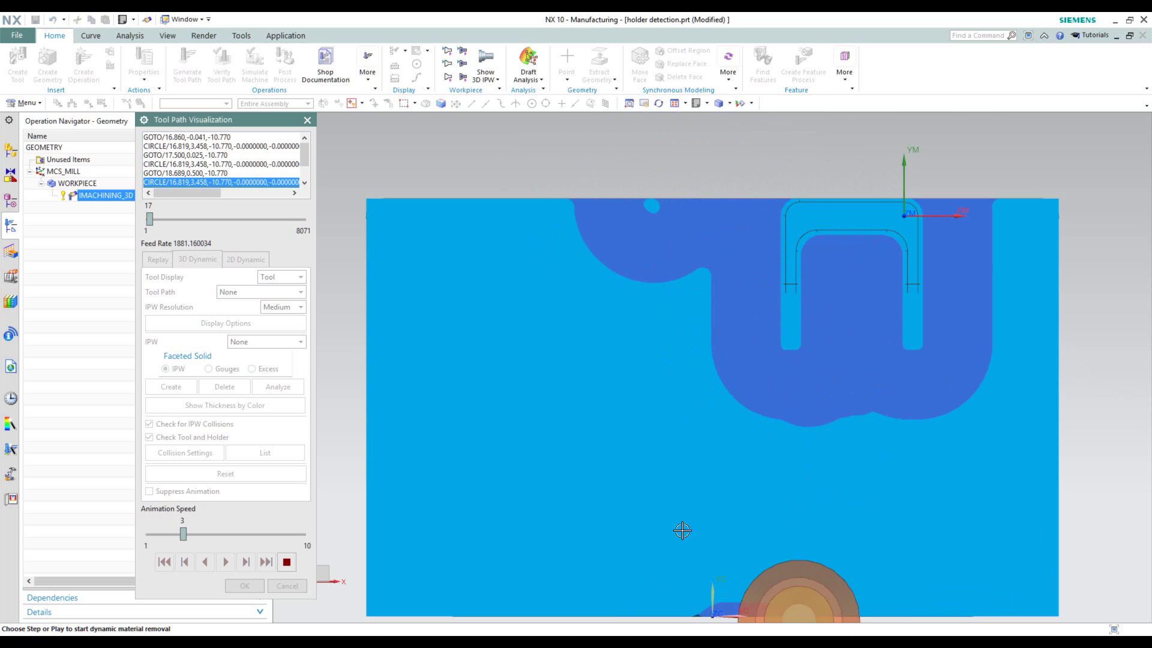
scroll(744, 555, down, 3)
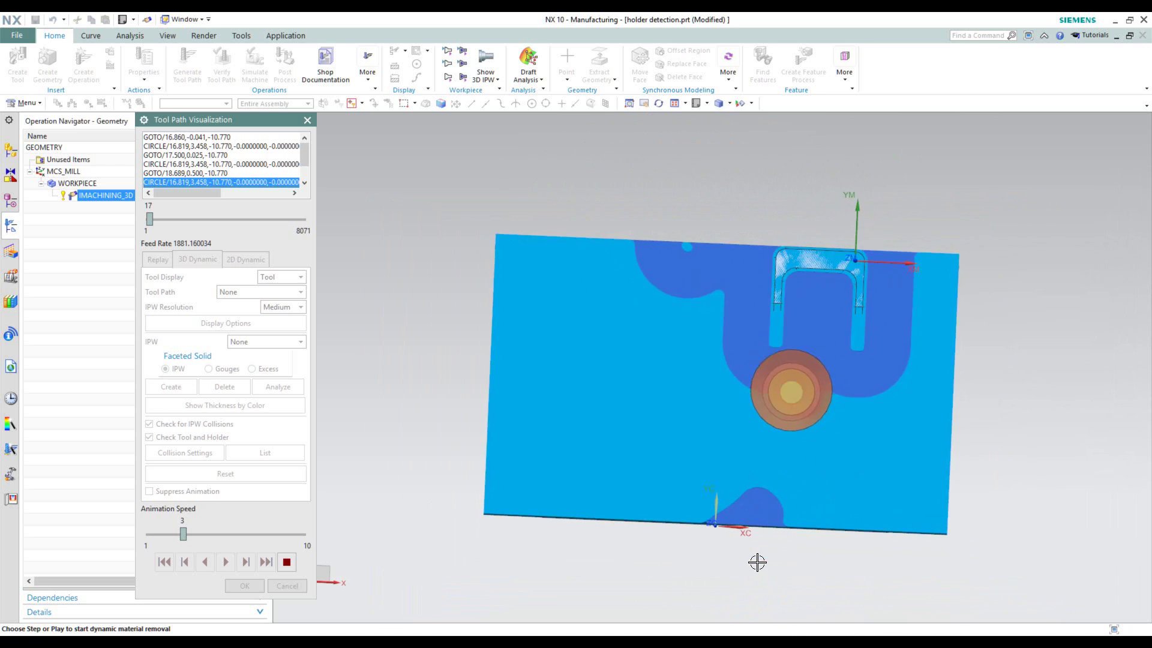
middle_drag(758, 560, 766, 516)
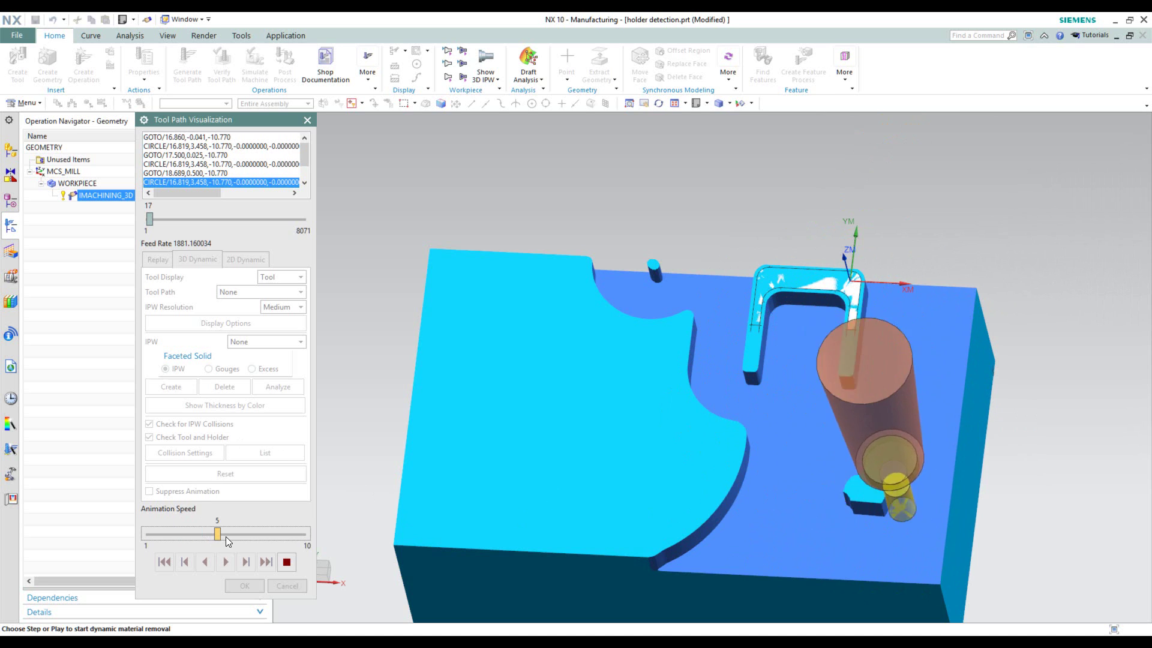
key(Home)
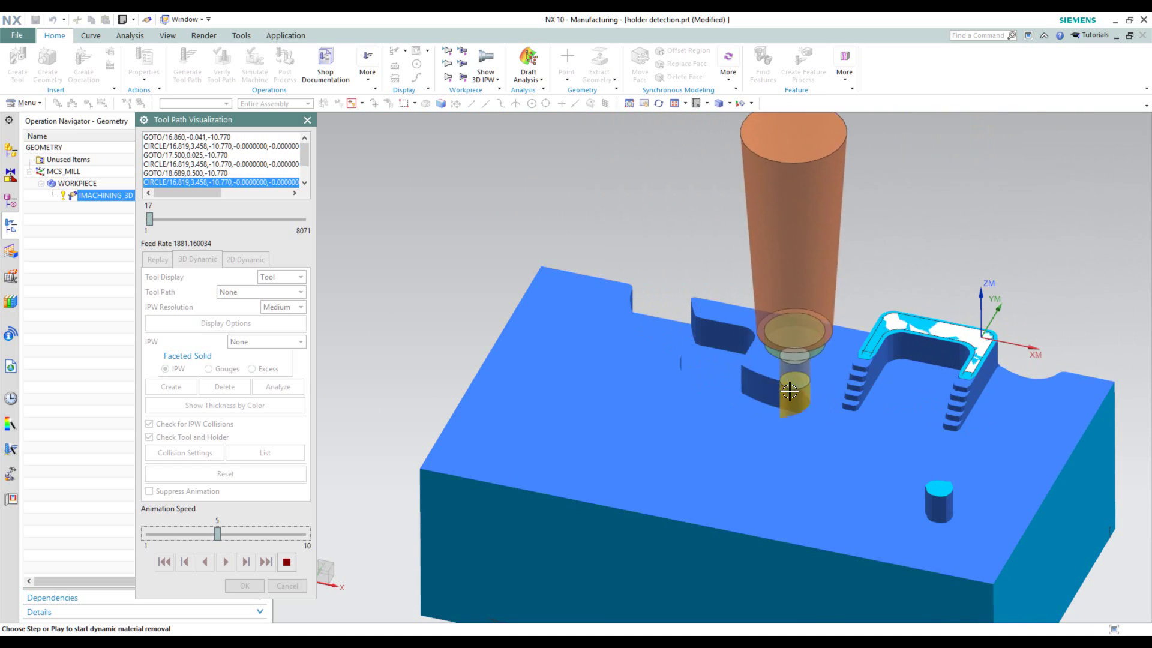
middle_drag(793, 396, 790, 391)
scroll(790, 391, down, 2)
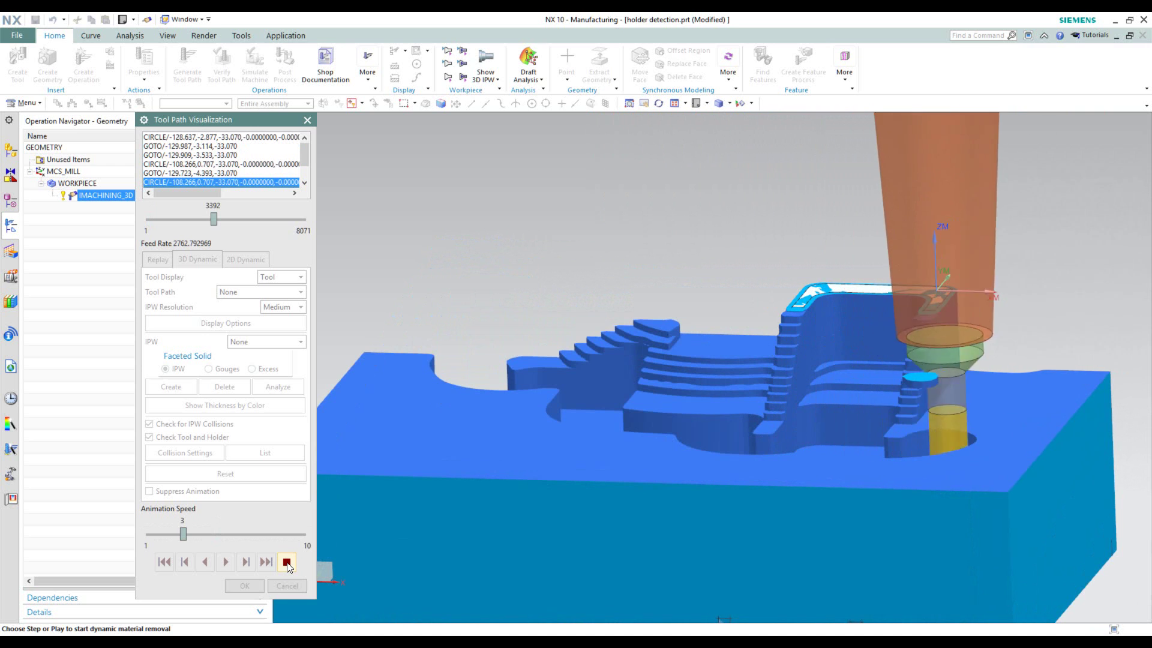
- Pause and resume the simulation to inspect the tool holder against the upright walls from the side, and close the visualization
click(287, 562)
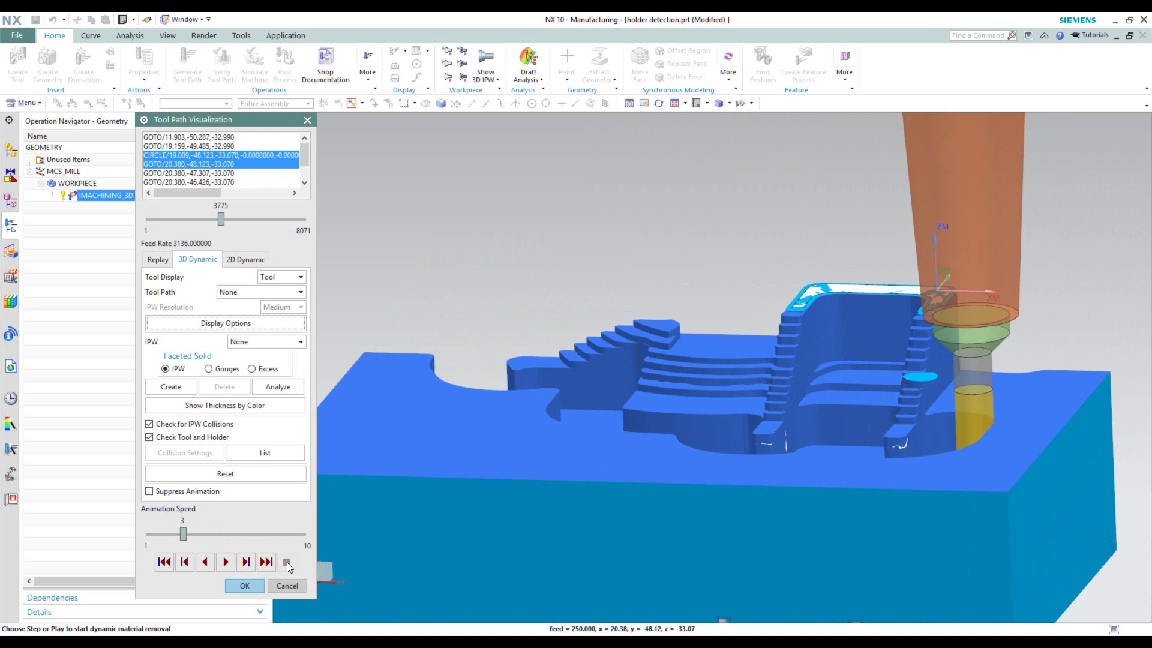
click(227, 562)
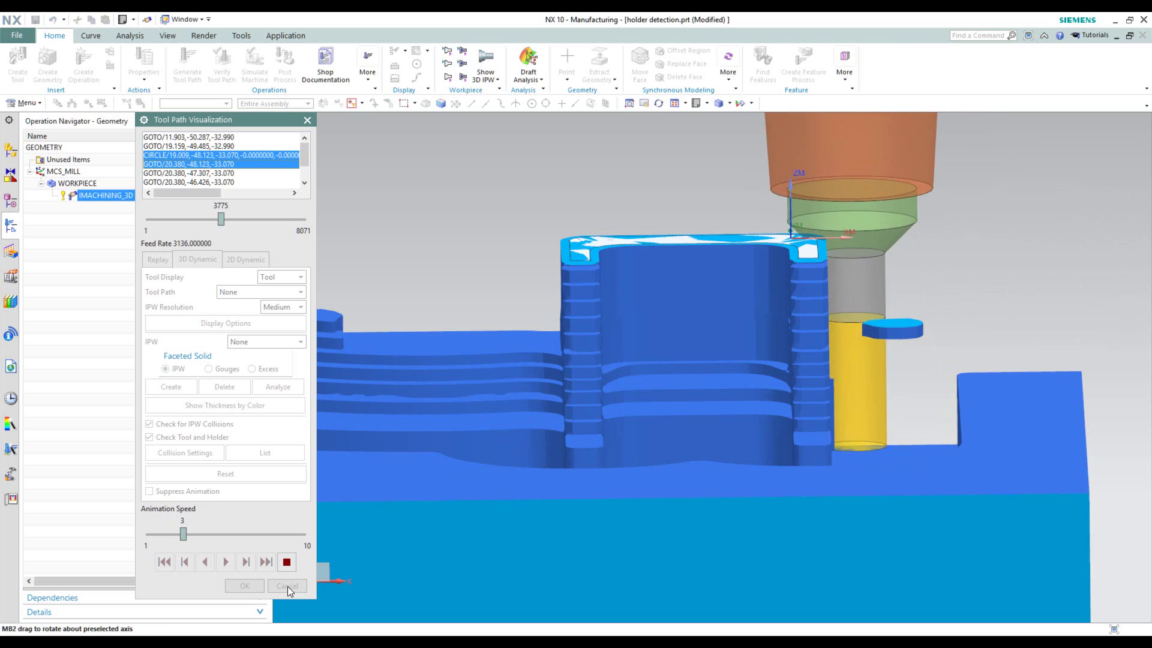
click(283, 561)
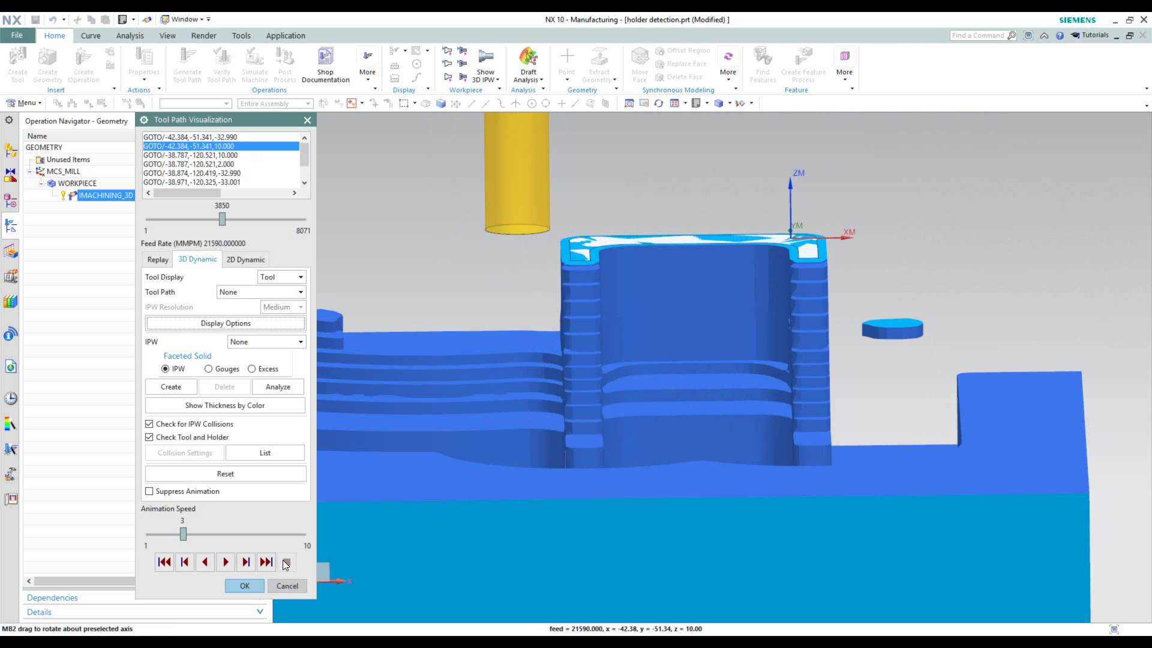
click(243, 585)
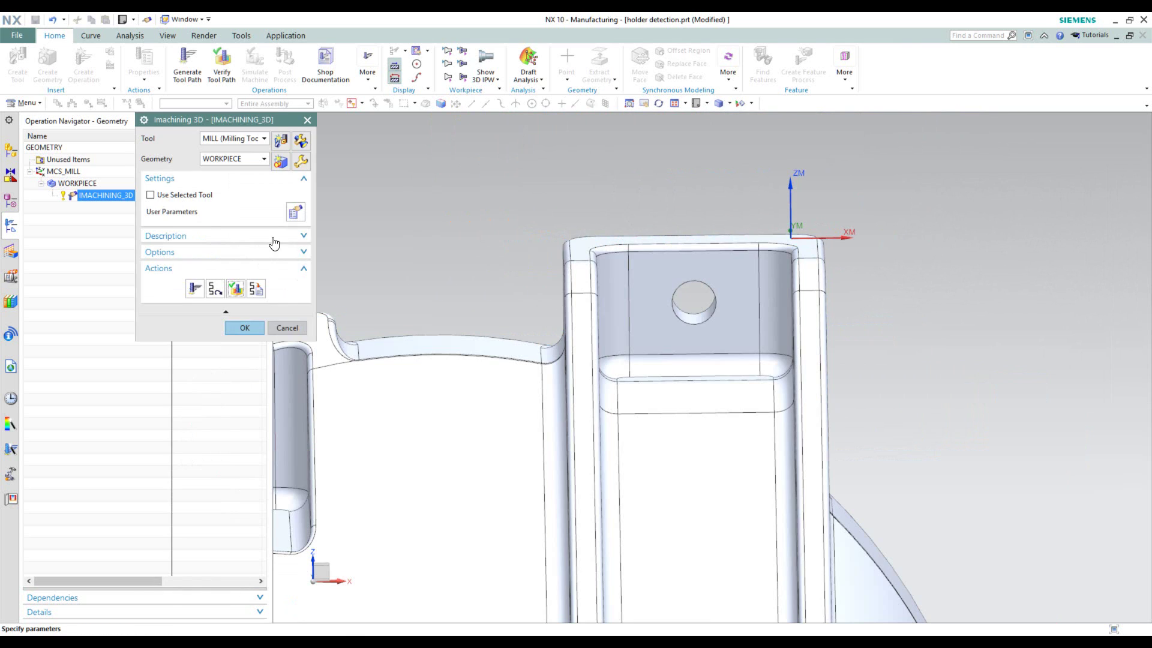
- Enable holder collision protection with a holder clearance of 4 in the user parameters, and regenerate the operation's tool path
middle_click(301, 217)
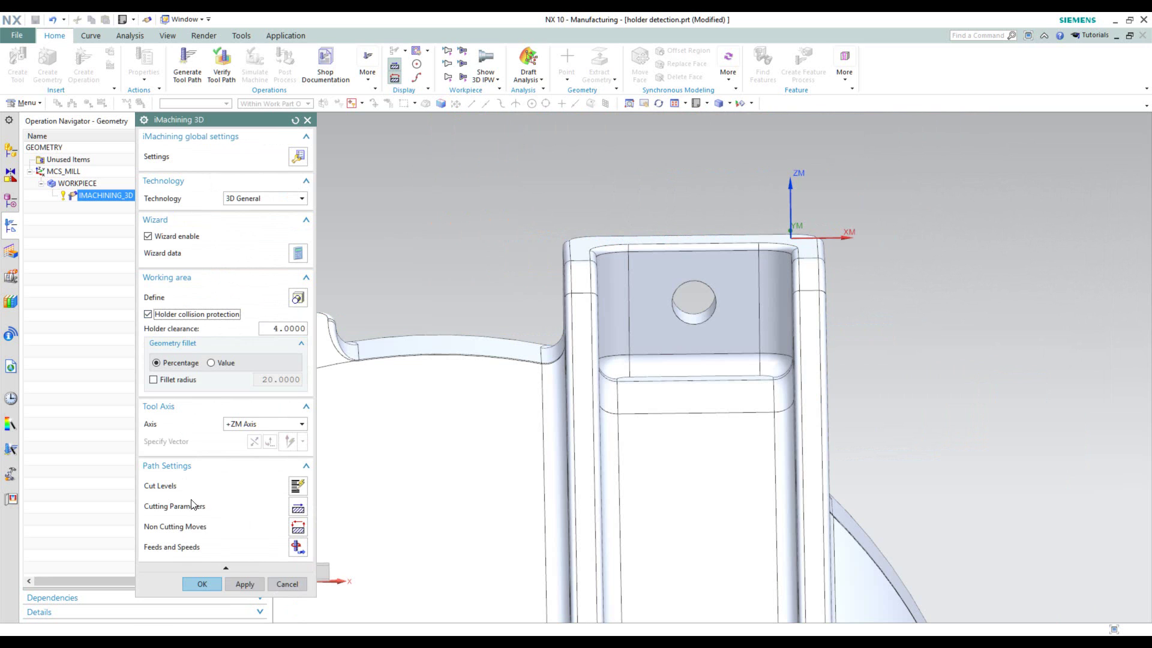
click(205, 583)
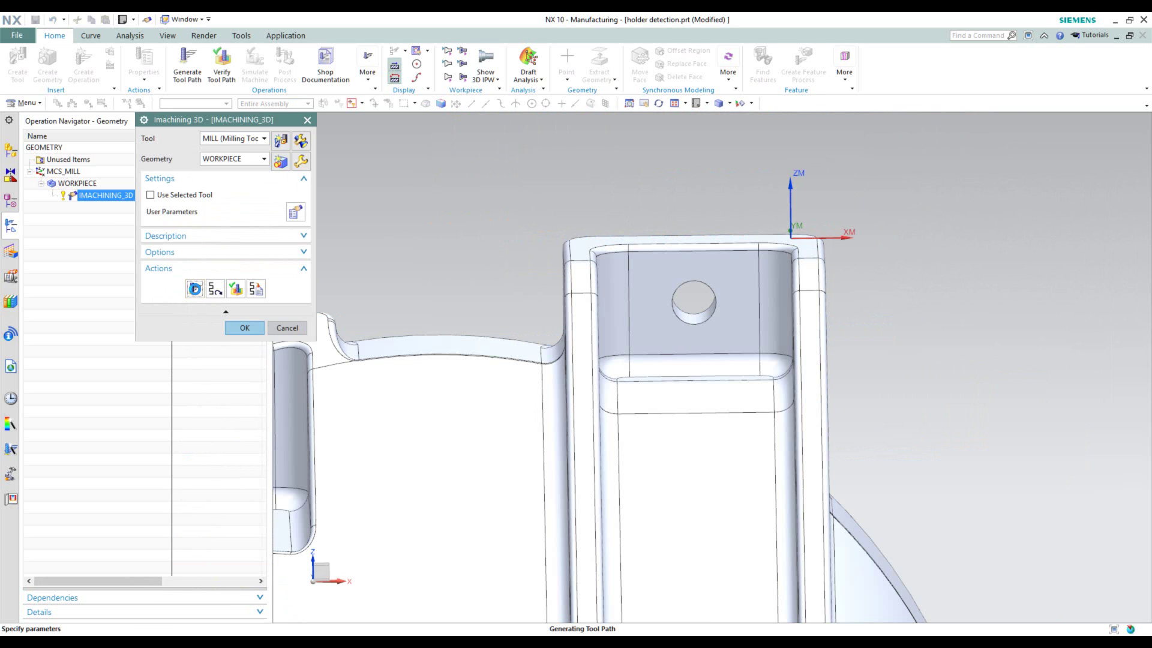
middle_drag(386, 232, 386, 233)
key(Home)
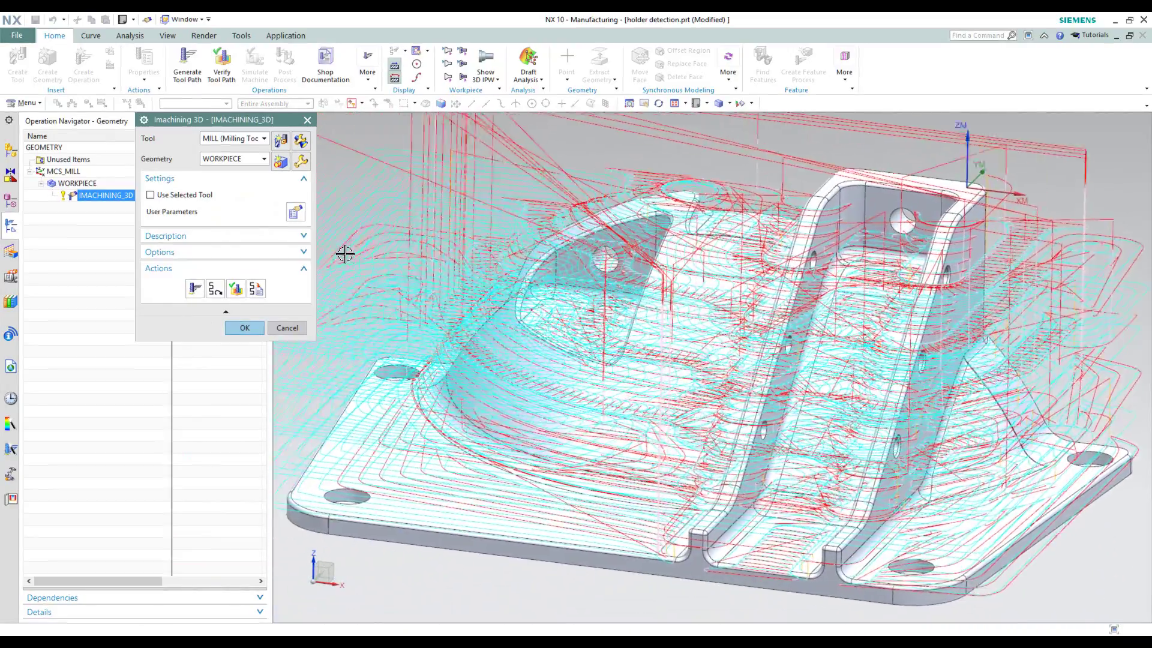
- Verify the regenerated tool path through to its end in 3D Dynamic, raising the animation speed to 5 and 8, and accept the operation
click(245, 288)
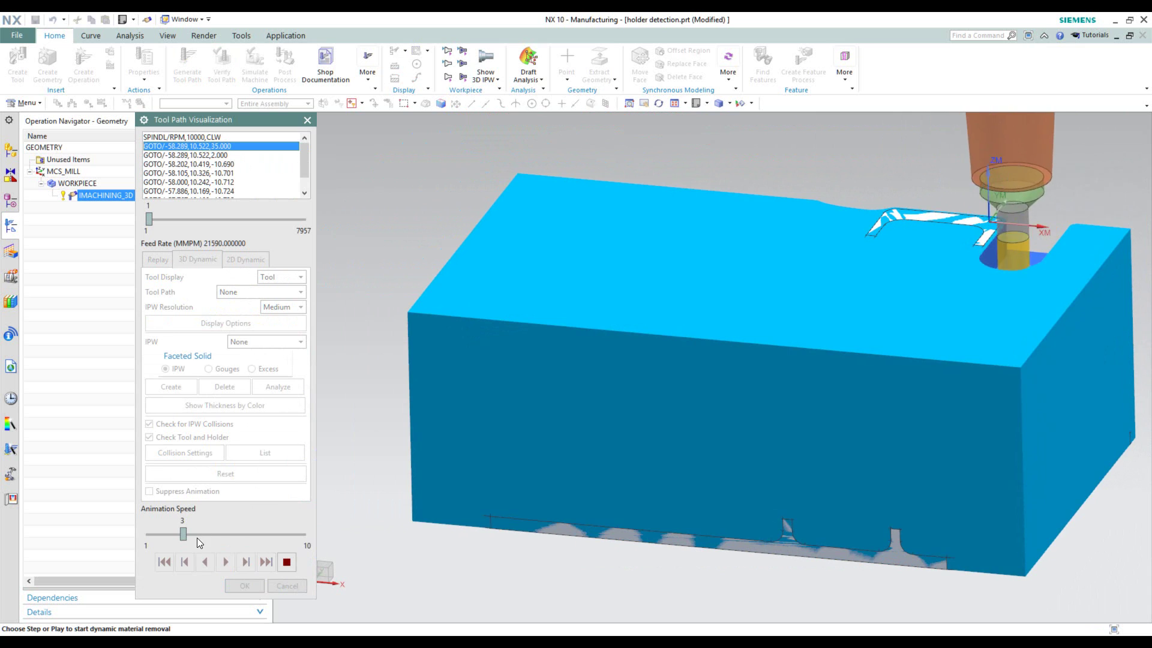
drag(203, 534, 220, 534)
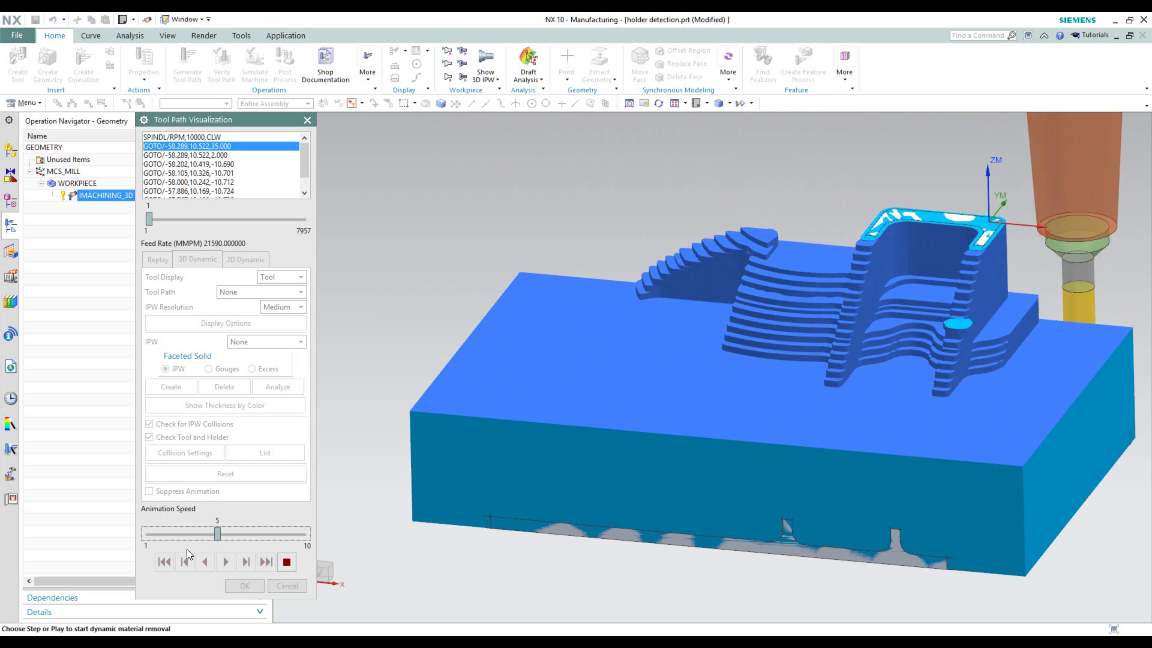
drag(217, 533, 269, 537)
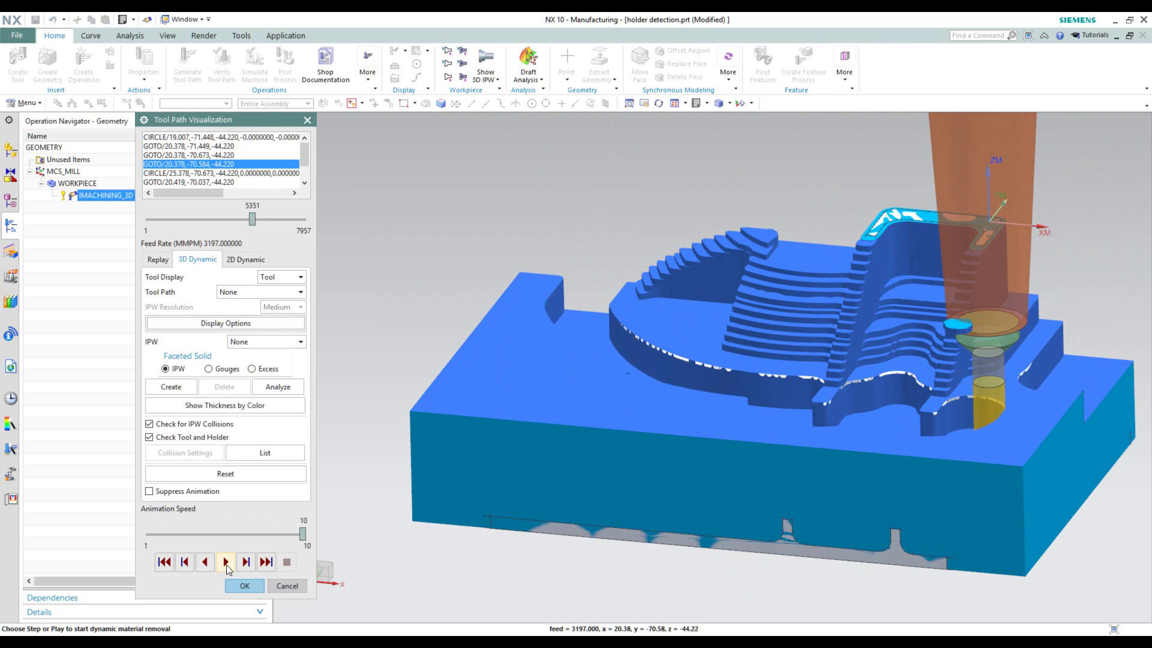
click(226, 562)
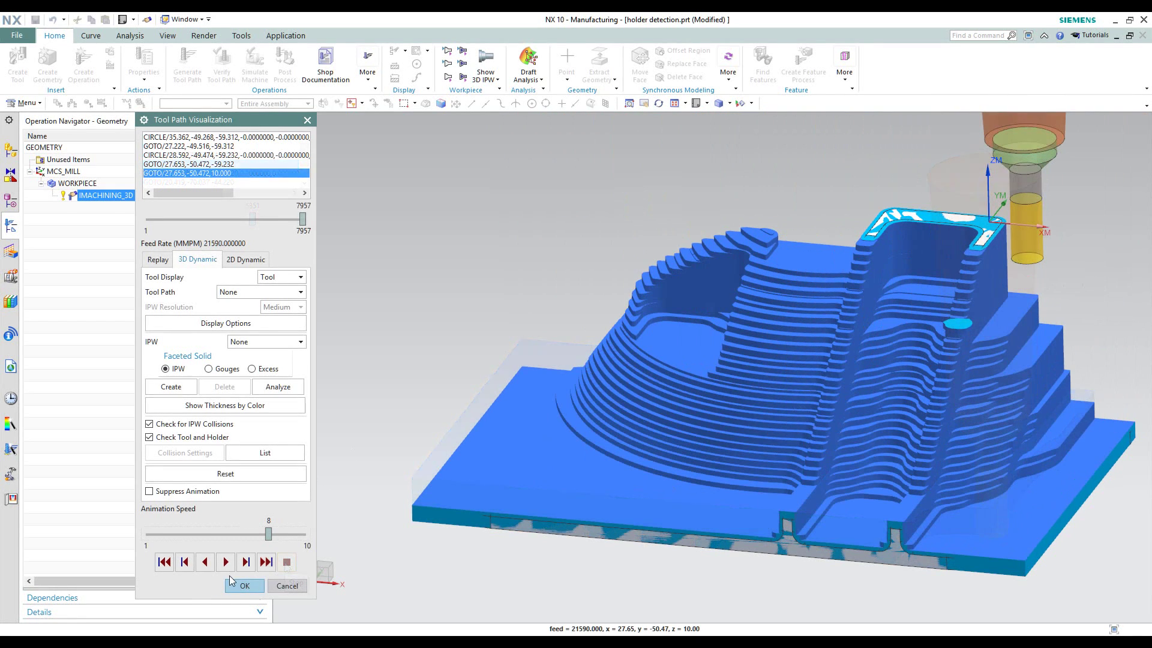
click(243, 586)
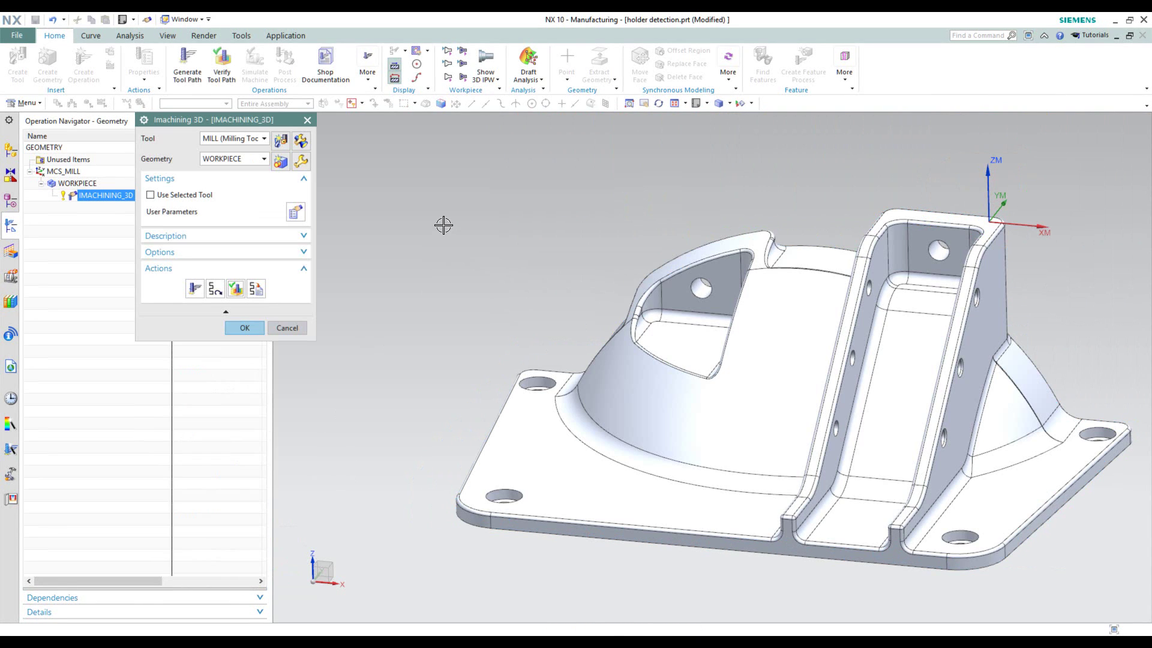
click(245, 329)
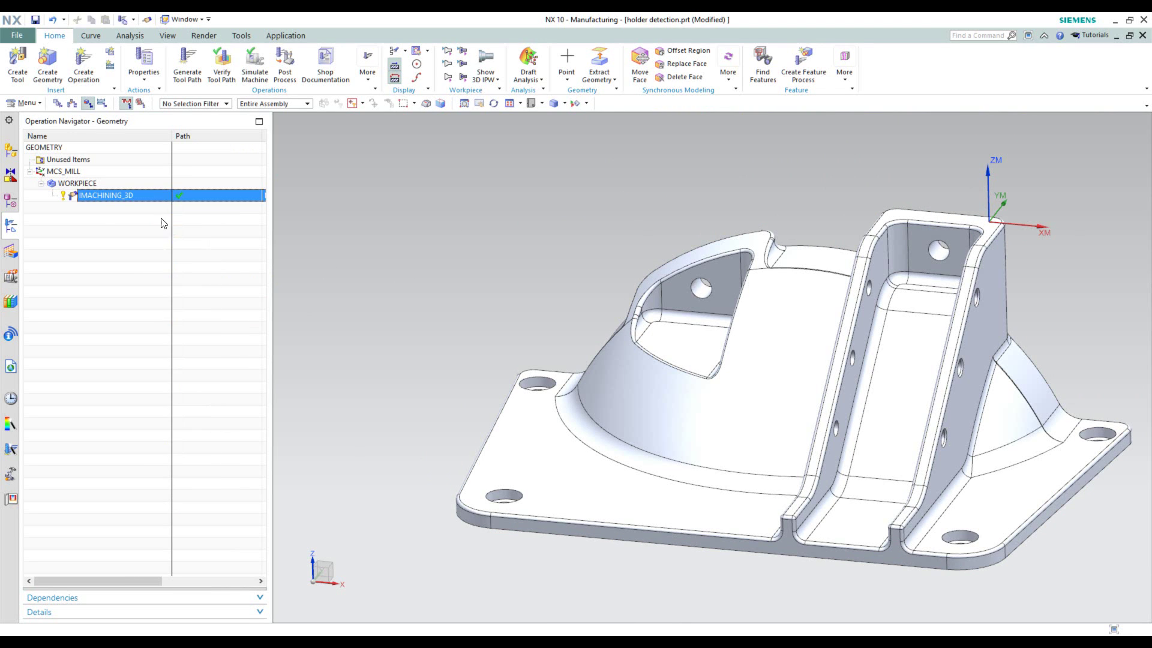
- Duplicate the IMACHINING_3D operation under the workpiece and assign the MILL_1 tool to the copy
right_click(156, 198)
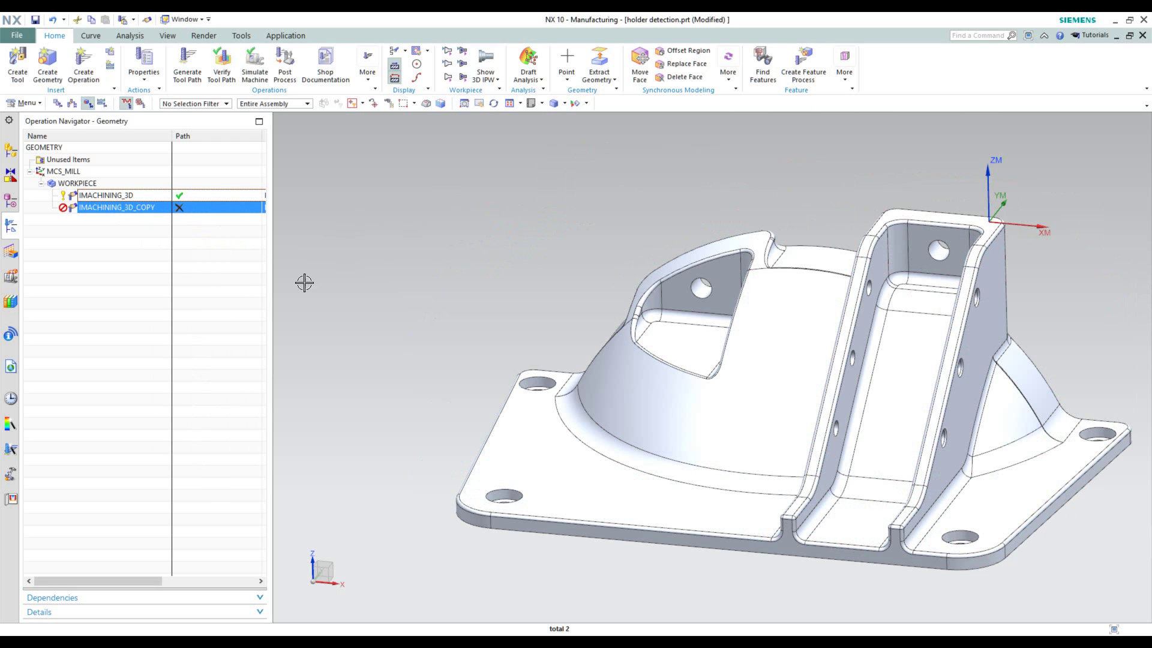
double_click(116, 213)
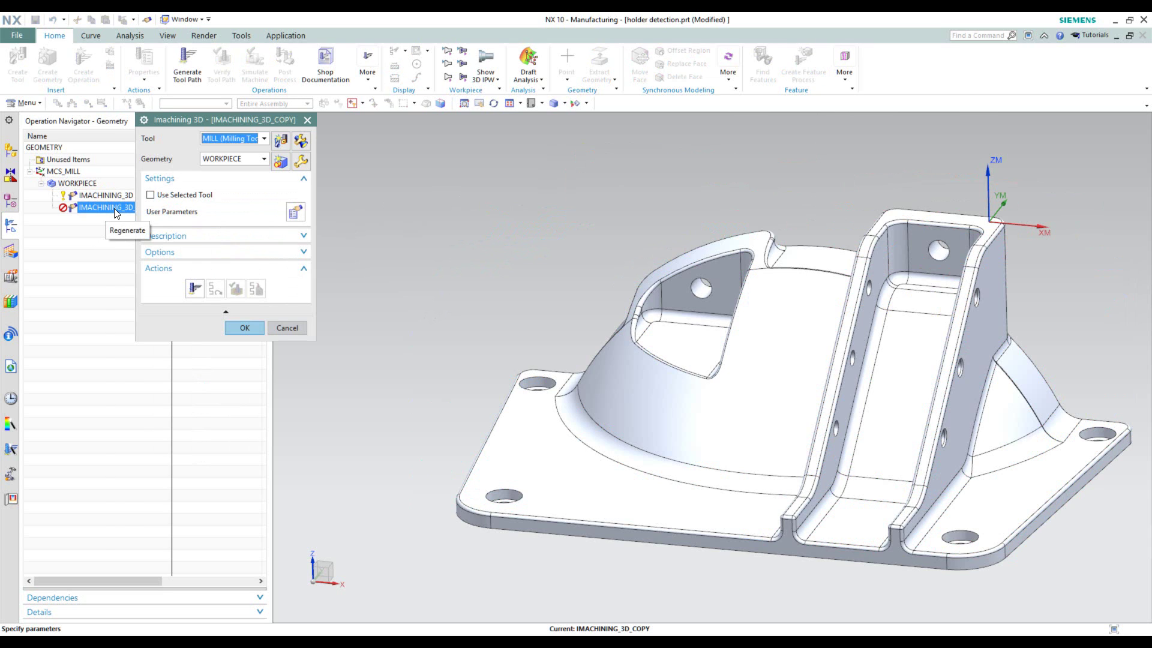
click(267, 141)
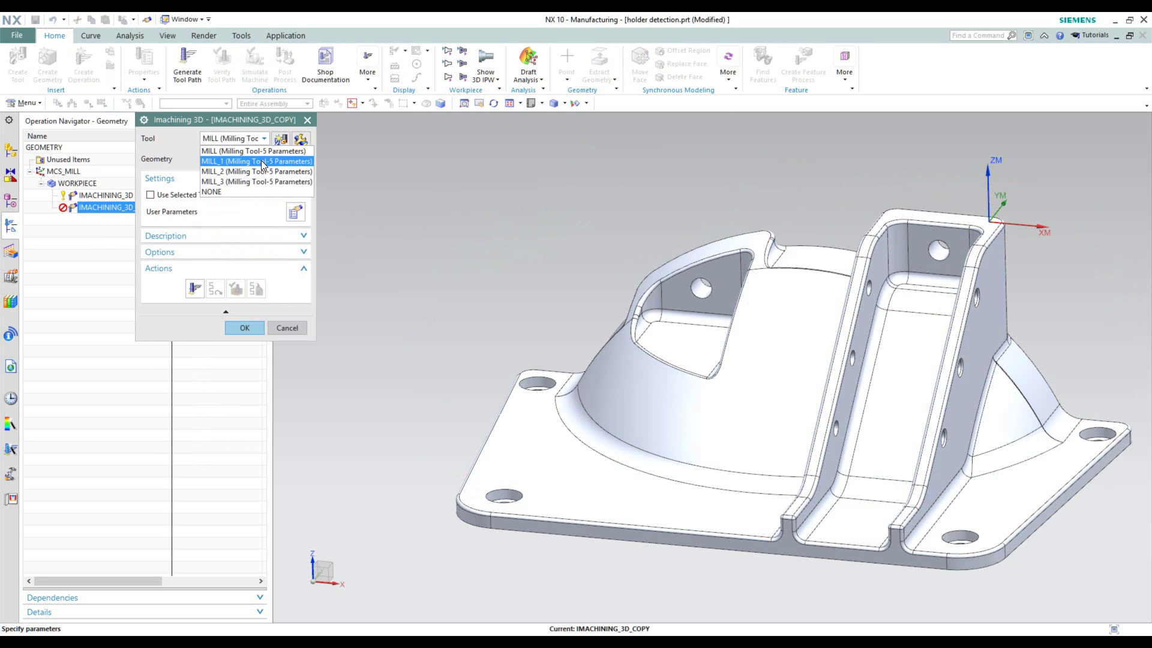
click(262, 162)
- Review the MILL_1 tool's dimensions and preview it beside the part, and accept its parameters
click(300, 140)
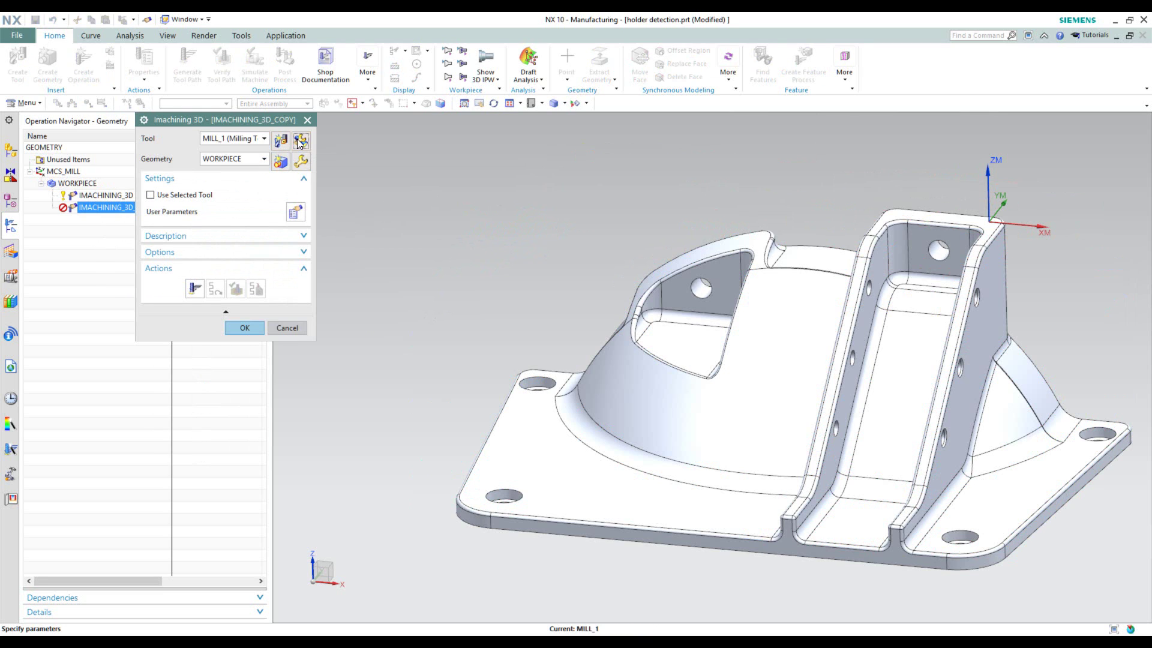
click(433, 402)
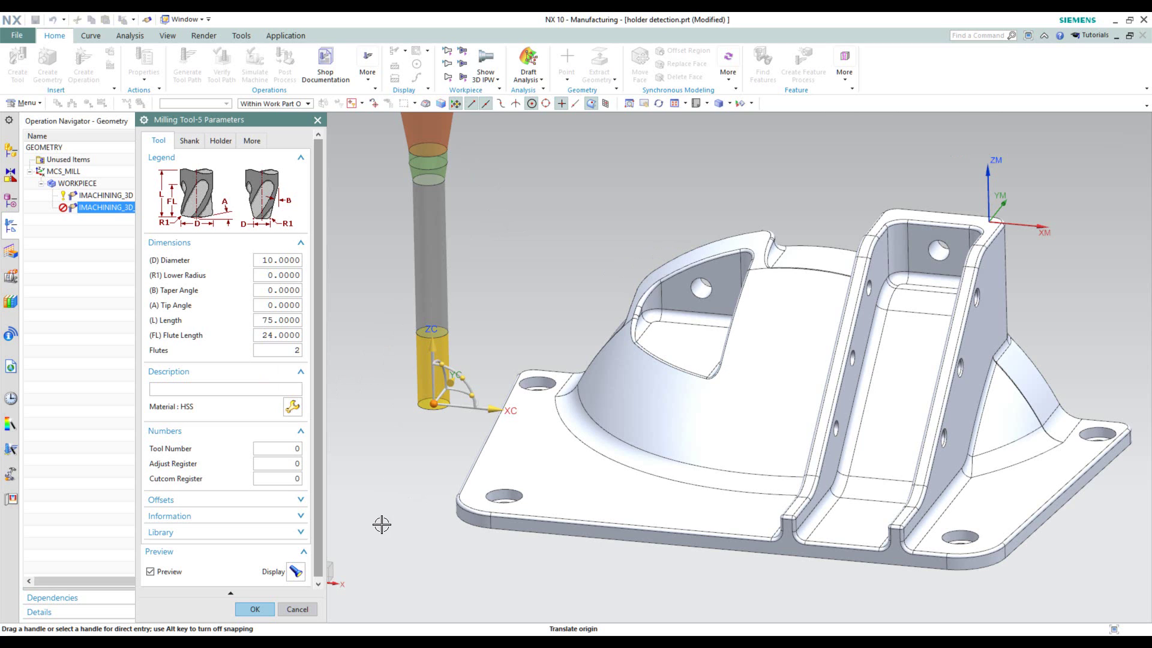
click(257, 608)
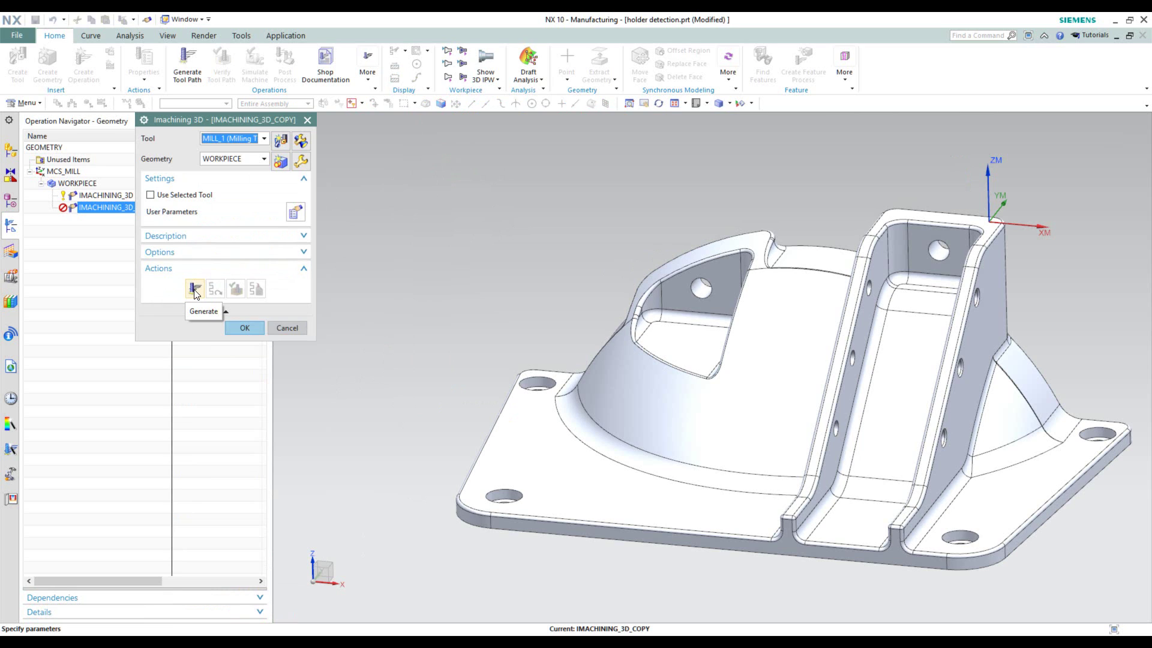
- Generate the copied operation's tool path with MILL_1 and start its 3D Dynamic simulation
click(195, 290)
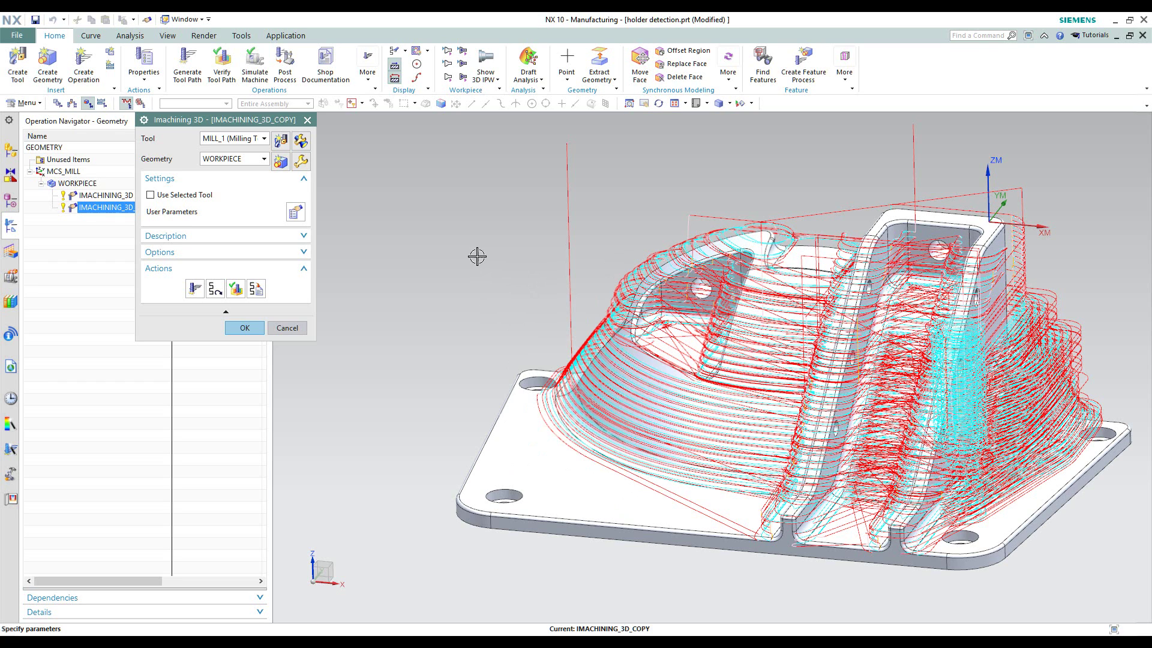
click(235, 290)
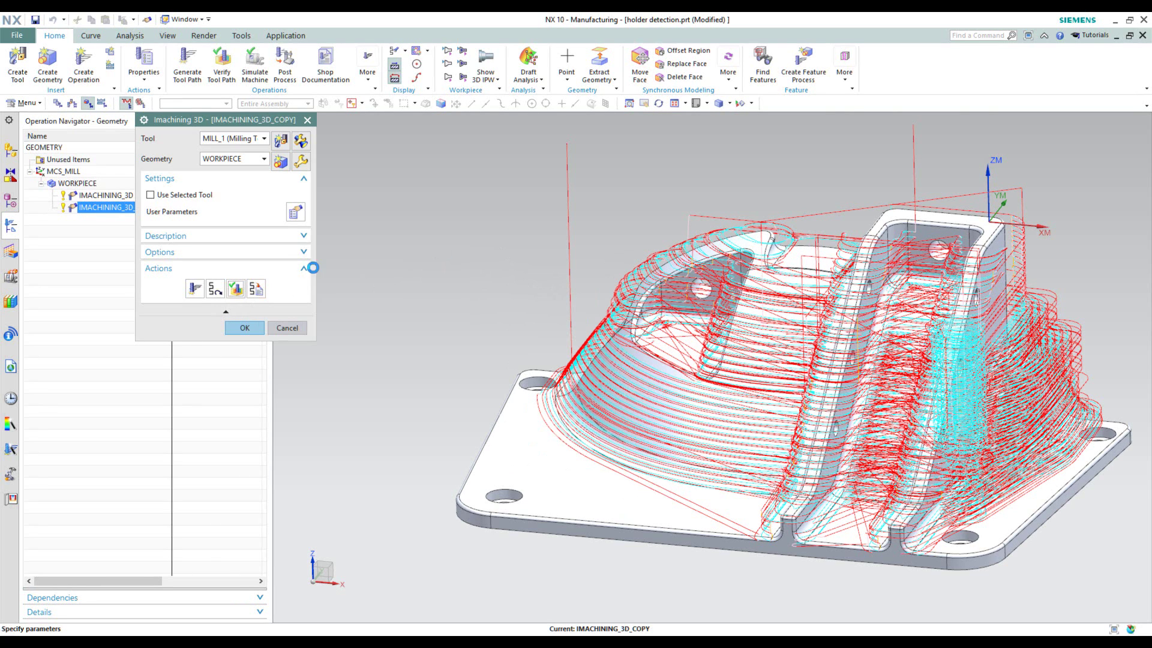
click(226, 561)
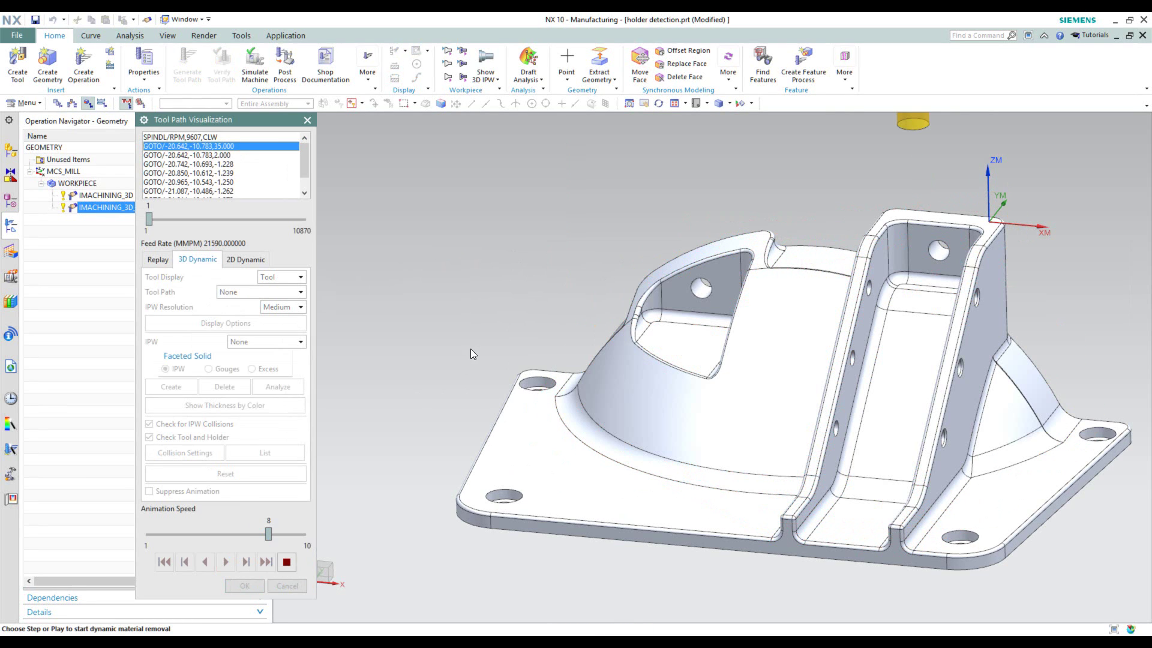